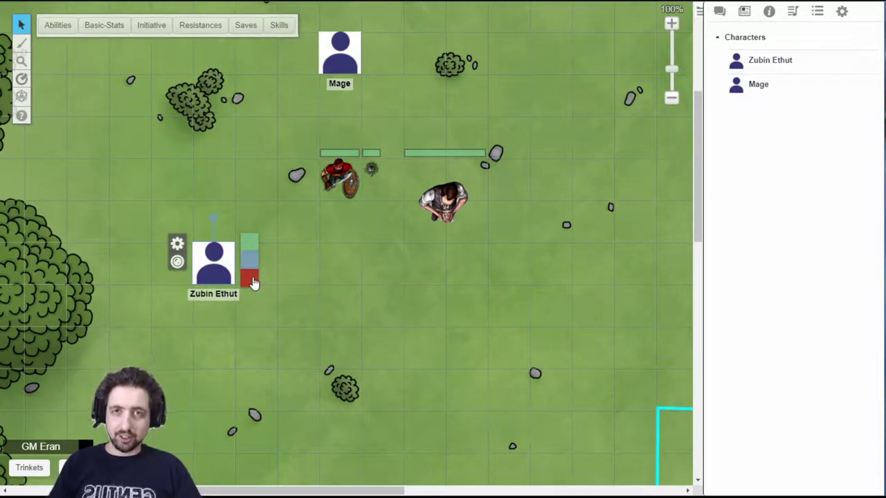
# Step: Open the player character's edit form from its token by the large tree and place the cursor in the Bio & Info text
pyautogui.click(534, 221)
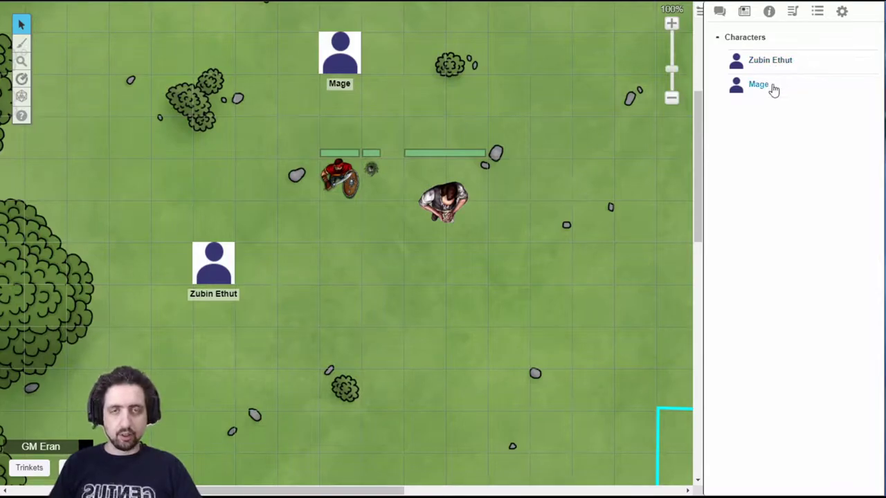
pyautogui.click(209, 258)
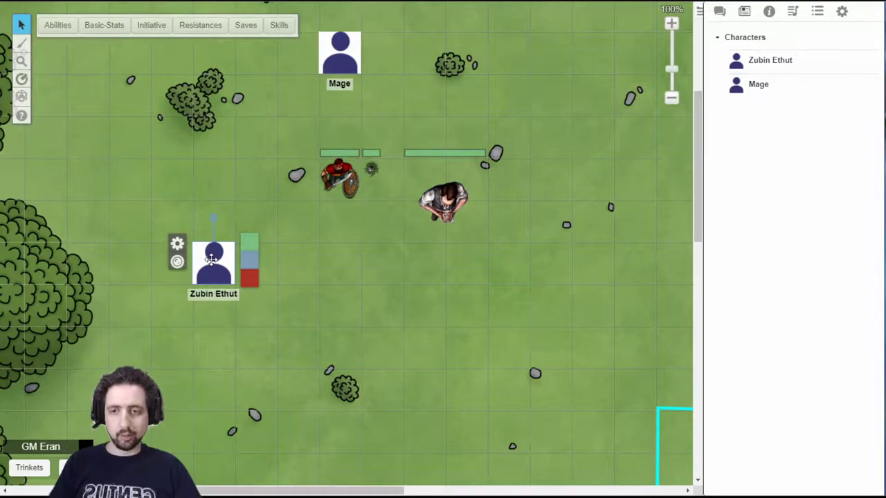
pyautogui.click(177, 247)
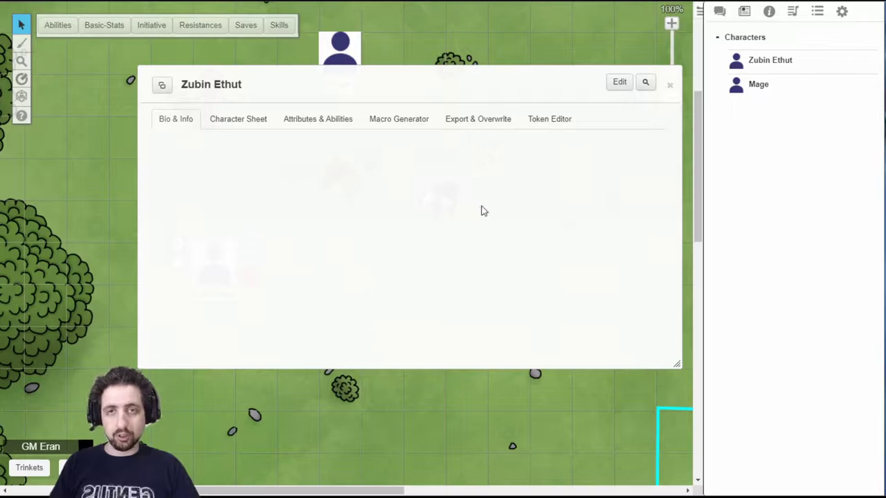
pyautogui.click(619, 82)
pyautogui.moveTo(459, 47); pyautogui.dragTo(460, 101)
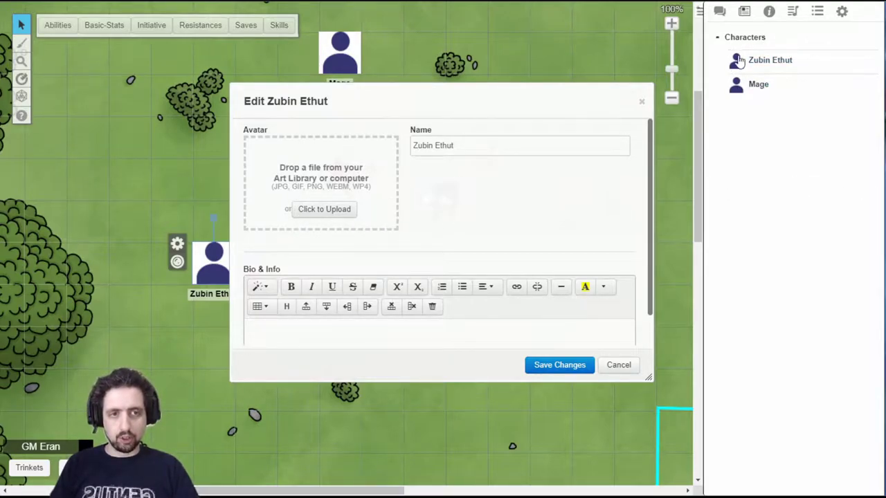
pyautogui.scroll(-1, 515, 204)
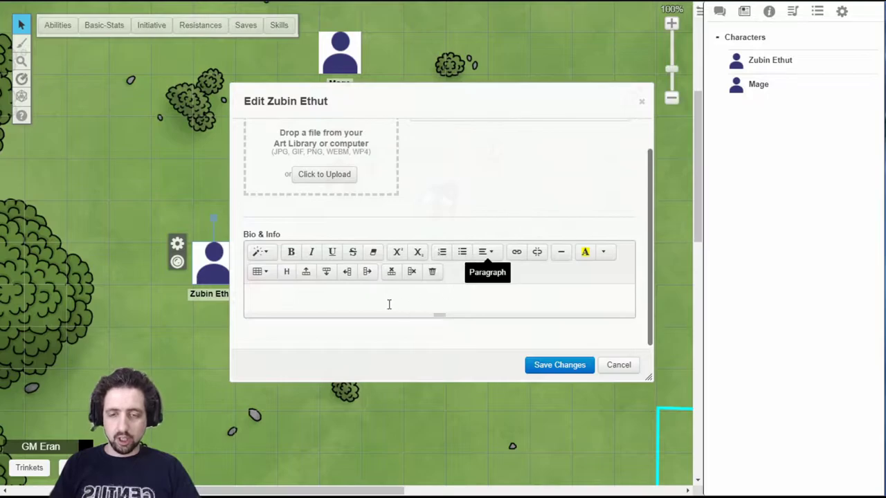
pyautogui.click(413, 302)
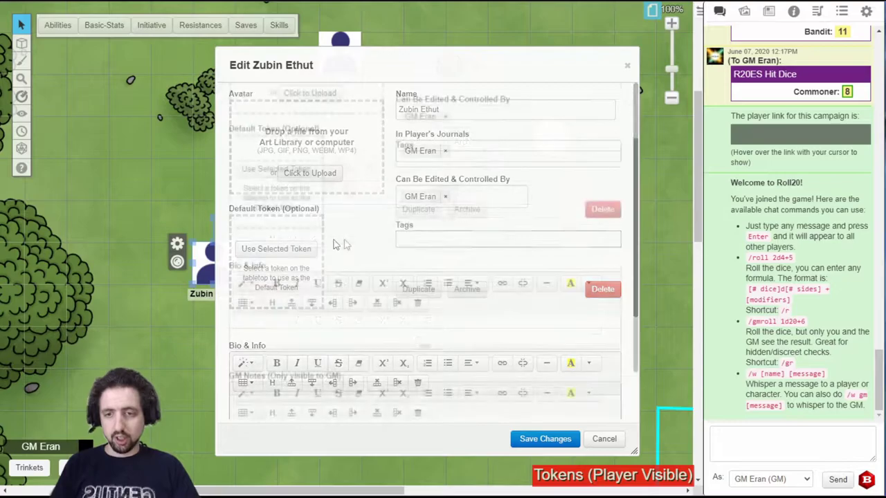
# Step: Examine the GM's version of the character's edit form down to the GM Notes section
pyautogui.scroll(-3, 468, 234)
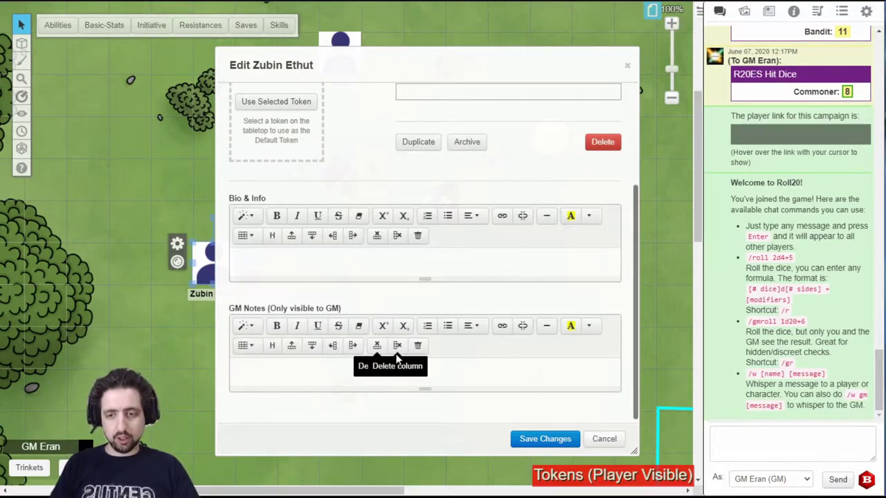
pyautogui.click(430, 372)
pyautogui.press('Escape')
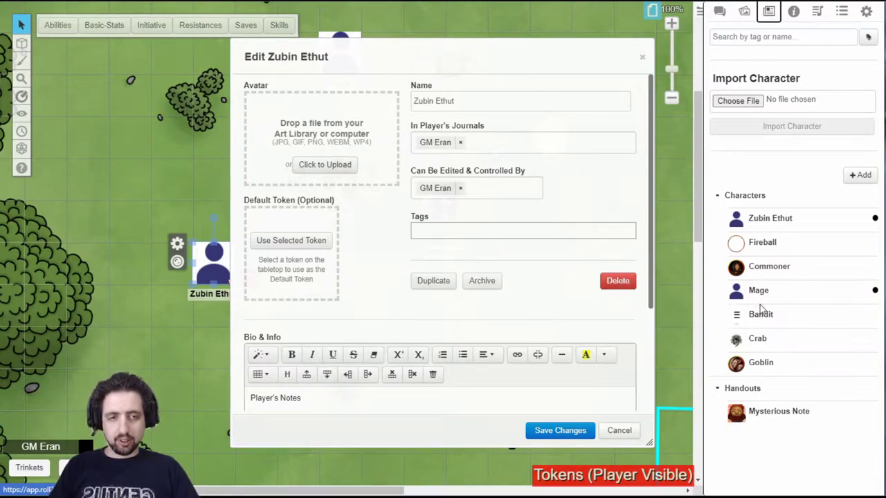
pyautogui.rightClick(771, 219)
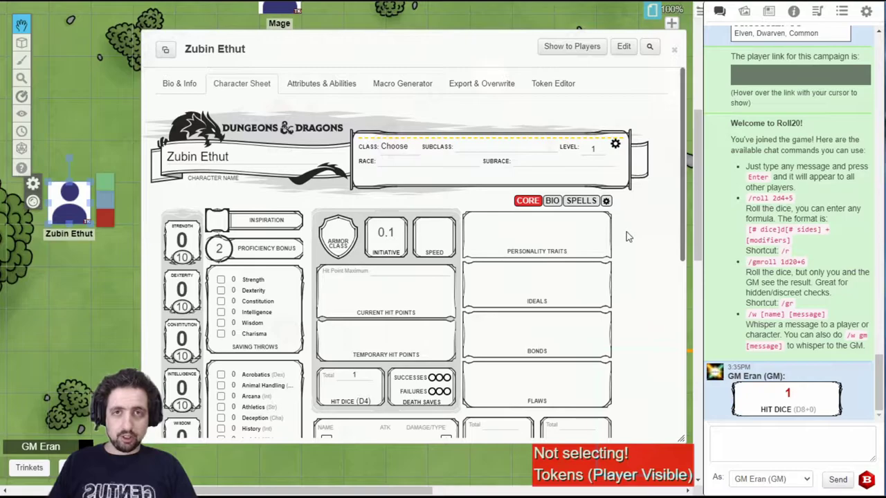
# Step: Look through the class choices and the subclass and subrace fields in the character sheet's header
pyautogui.click(607, 201)
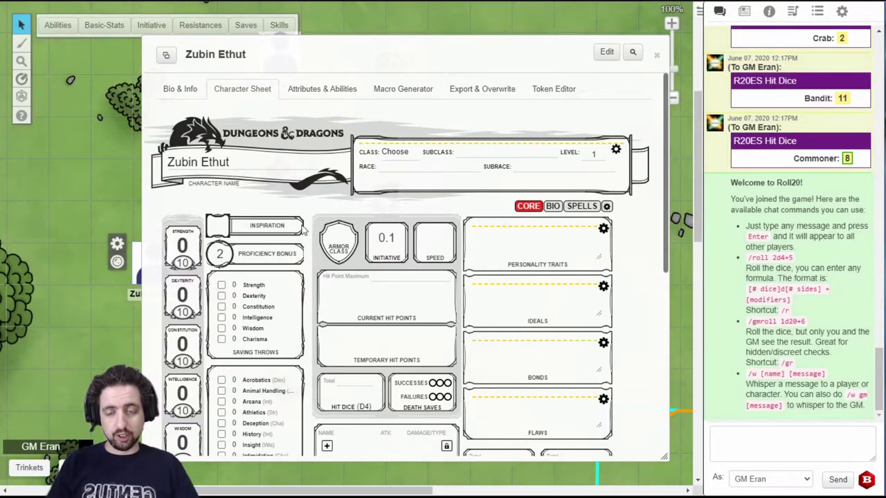
pyautogui.click(396, 151)
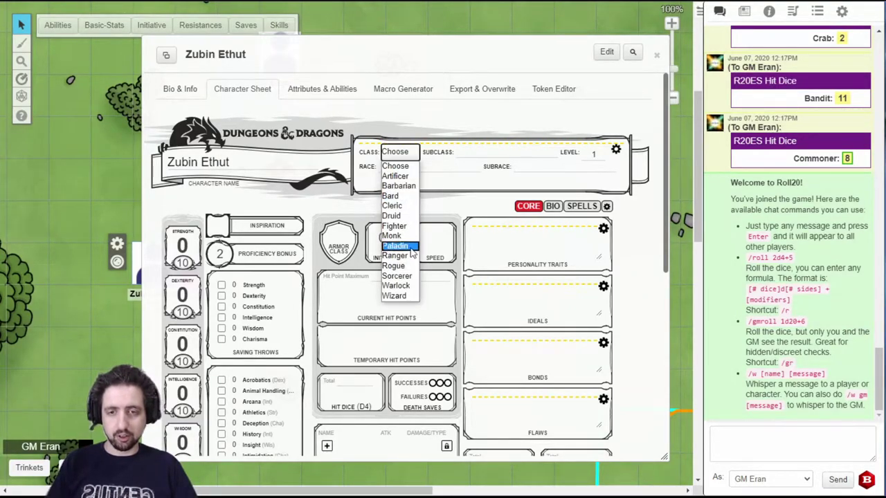
pyautogui.click(484, 151)
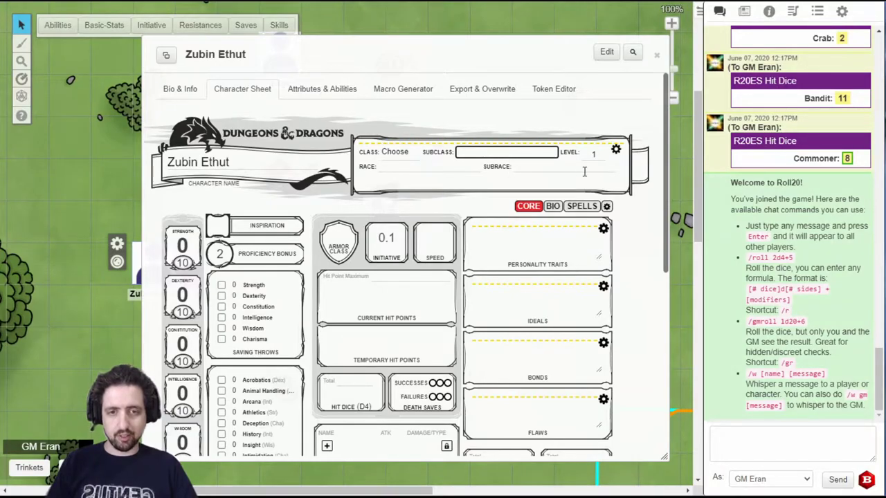
pyautogui.press('Tab')
pyautogui.click(556, 167)
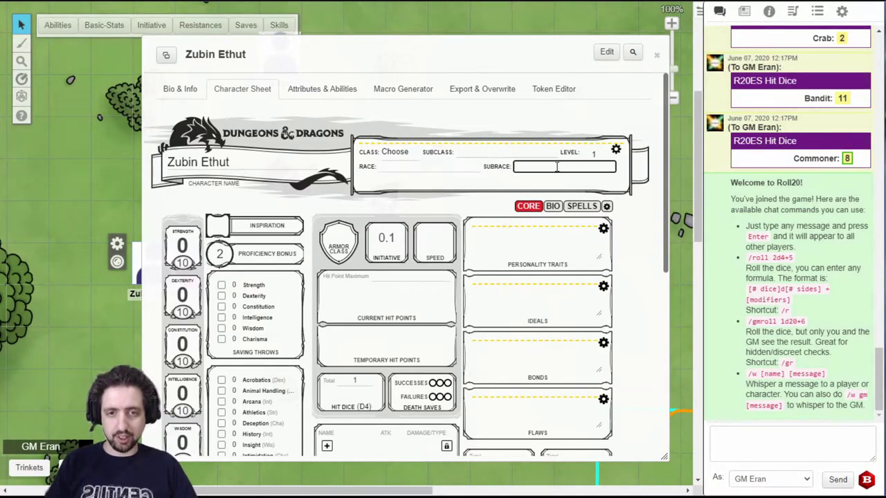
# Step: Switch the sheet header to its display view, check the experience points field, and return the header to its class and race settings
pyautogui.click(615, 150)
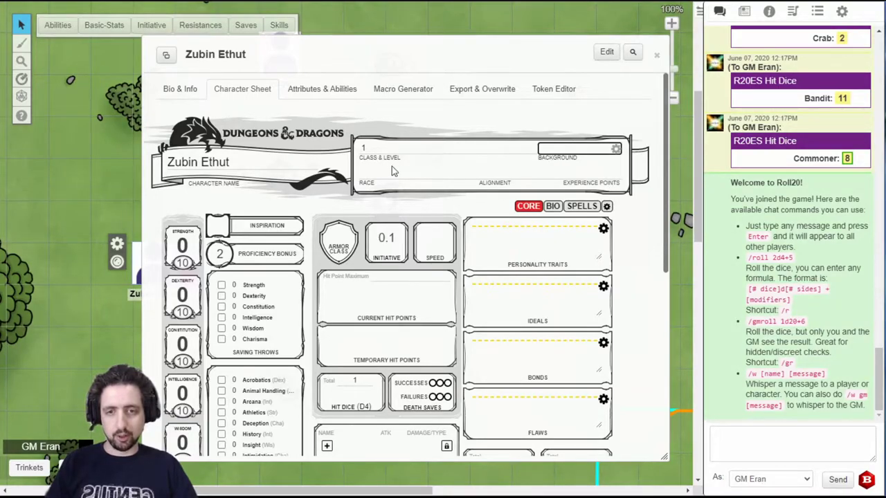
pyautogui.click(521, 174)
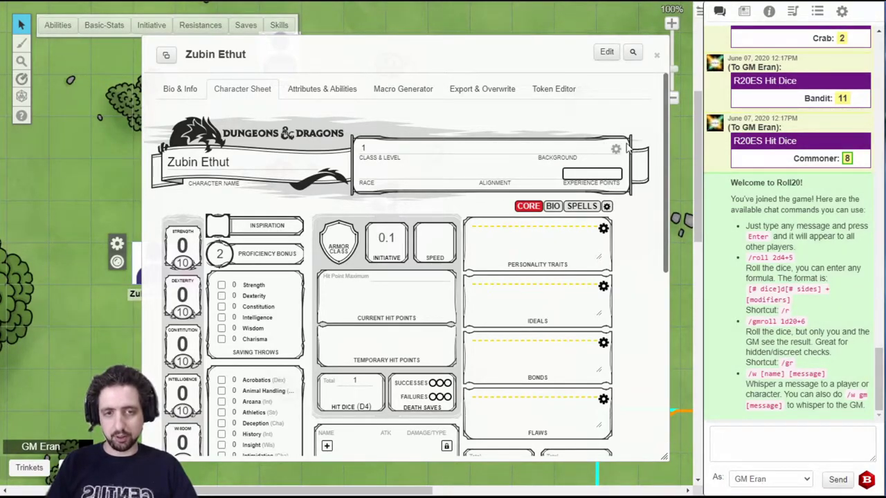
pyautogui.click(615, 150)
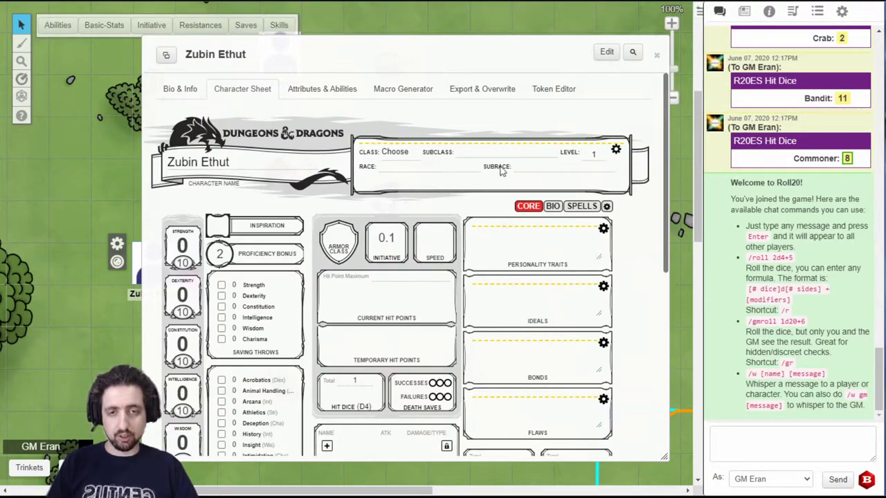
# Step: Check the personality traits and flaws text boxes and switch the personality, ideals, bonds and flaws sections to their display view
pyautogui.click(613, 151)
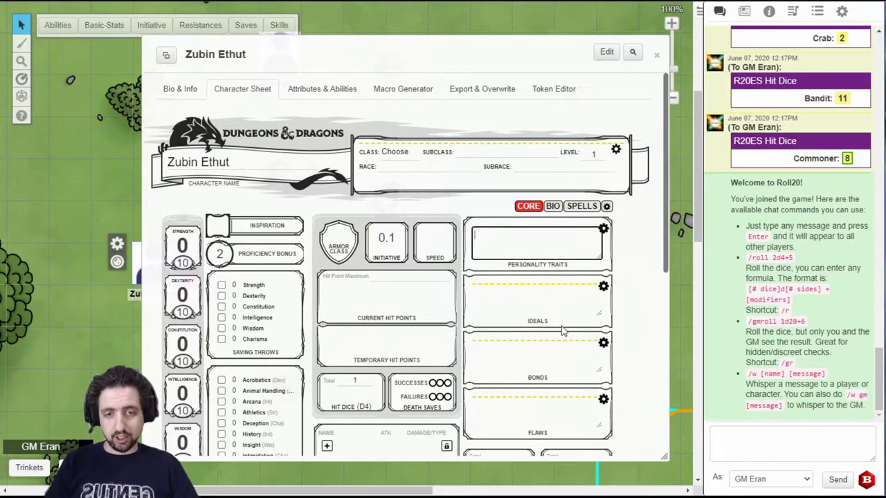
pyautogui.click(531, 416)
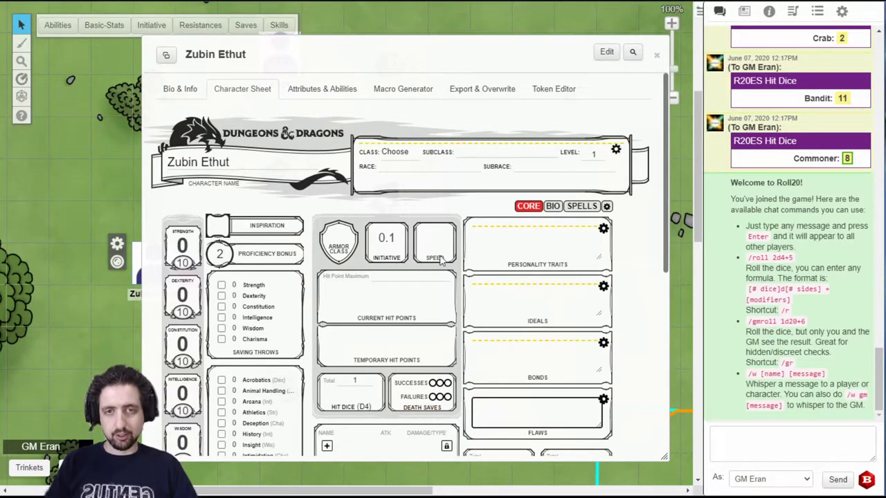
pyautogui.click(604, 277)
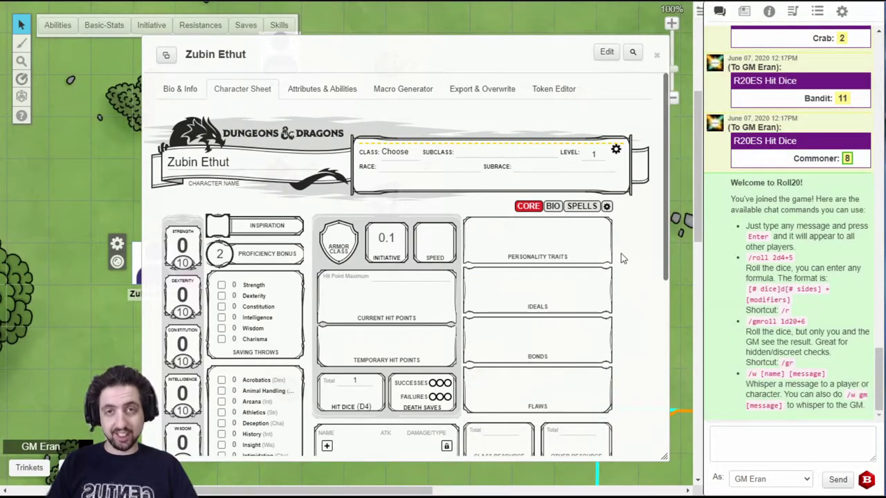
# Step: Select the Strength score to inspect its attribute name and roll a Strength check to the chat
pyautogui.scroll(-2, 200, 200)
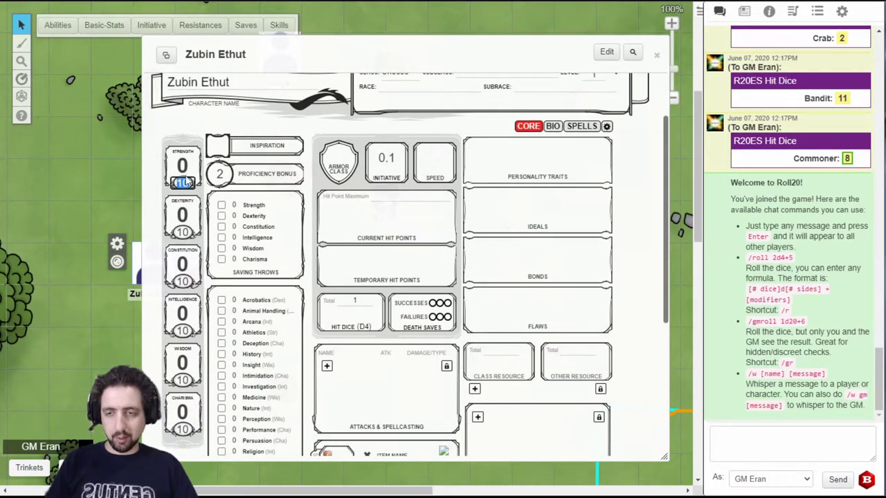
pyautogui.doubleClick(183, 183)
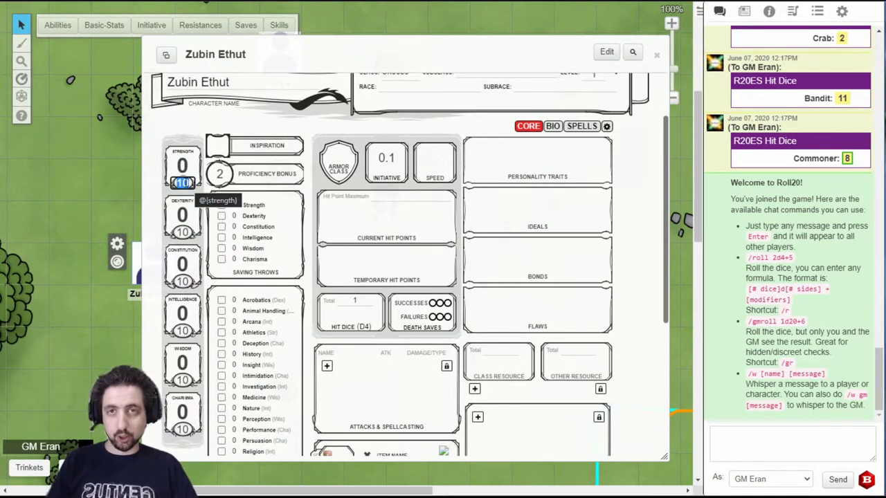
pyautogui.click(184, 155)
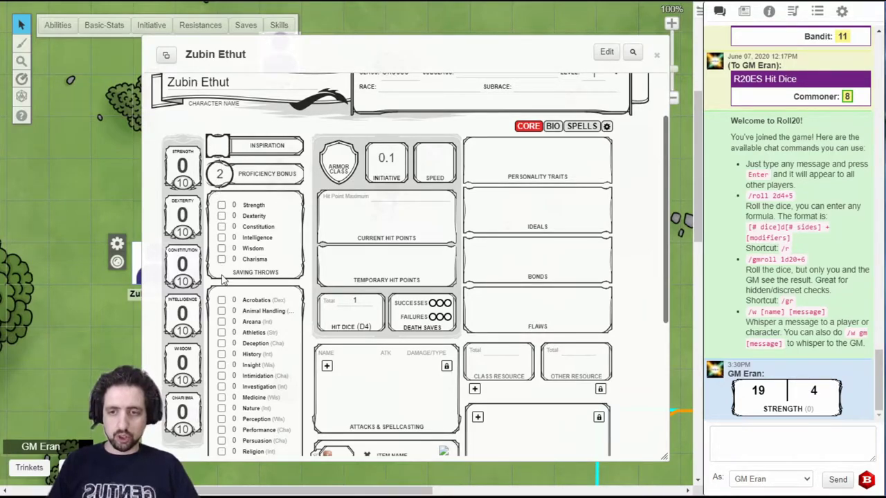
# Step: Add a tool proficiency named Thieves' Tools with the Proficient proficiency bonus
pyautogui.scroll(-2, 235, 221)
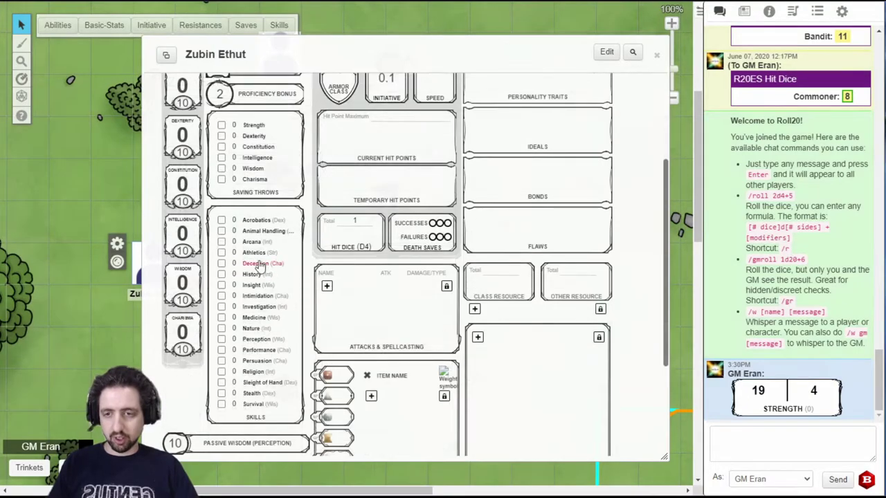
pyautogui.scroll(-4, 229, 414)
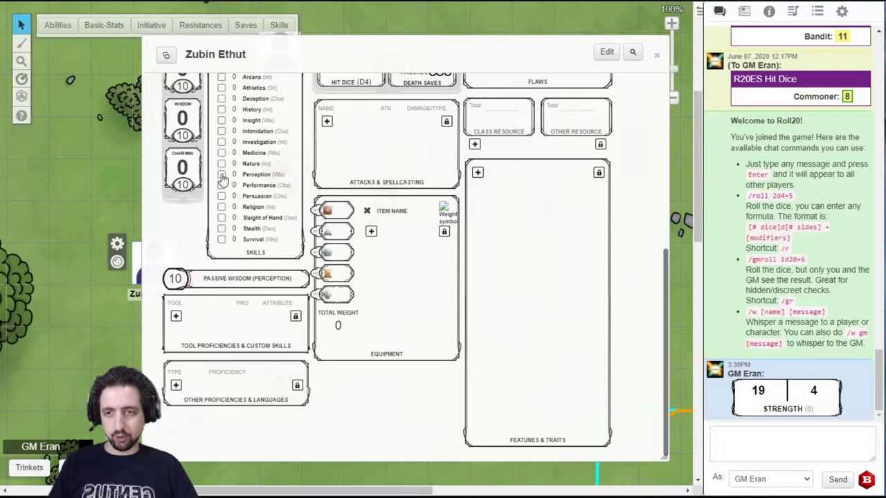
pyautogui.click(176, 317)
pyautogui.write("Thieves' Tools")
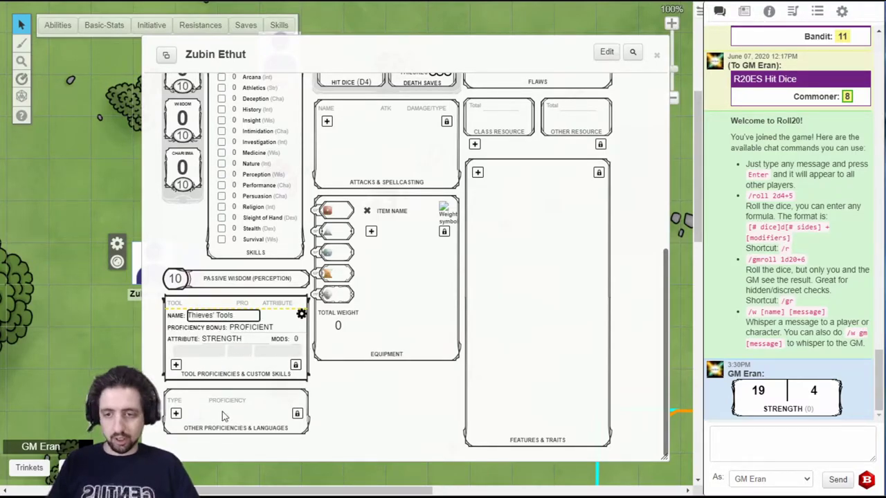
pyautogui.click(262, 328)
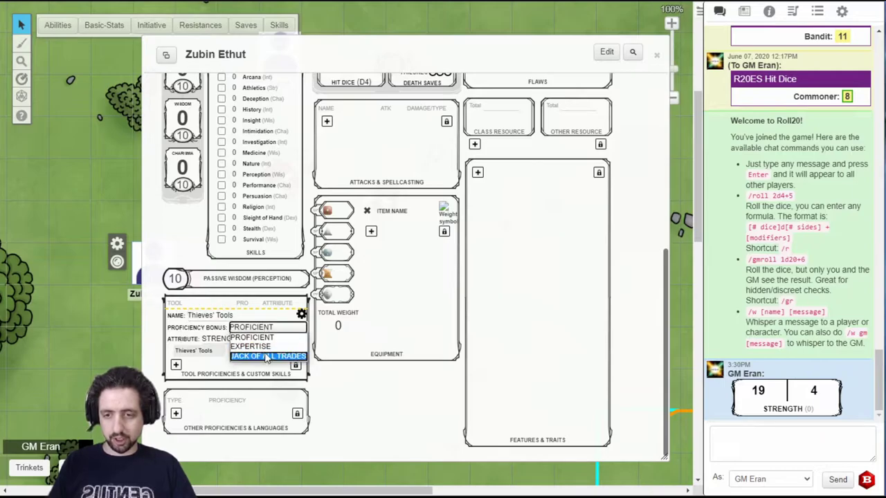
pyautogui.click(263, 337)
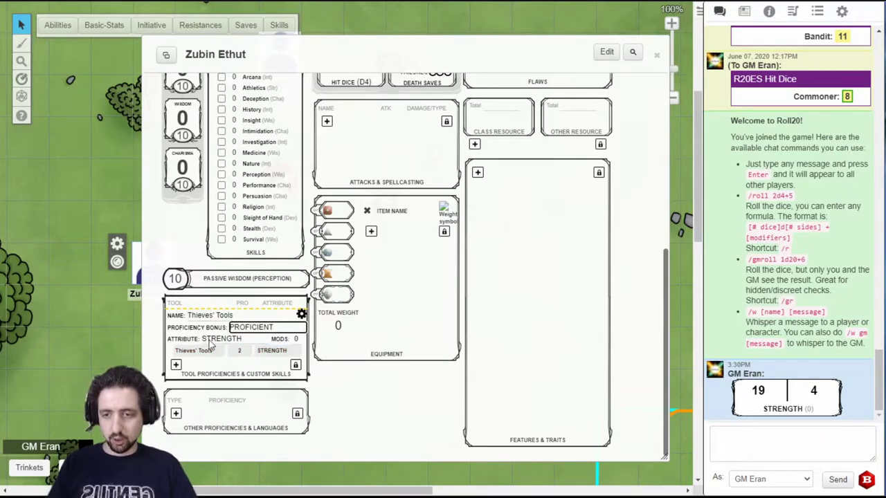
# Step: Set the Thieves' Tools attribute to Dexterity, close the entry's settings and roll its check to the chat
pyautogui.click(230, 339)
pyautogui.click(224, 357)
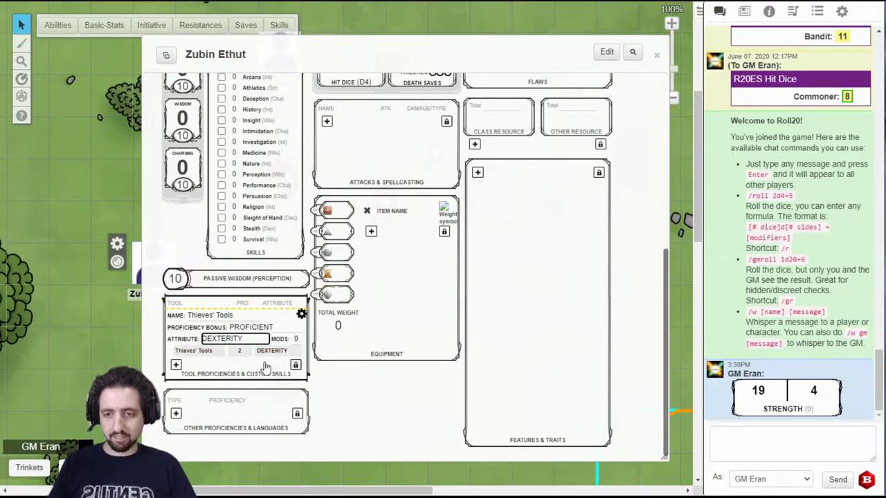
pyautogui.click(304, 342)
pyautogui.click(302, 315)
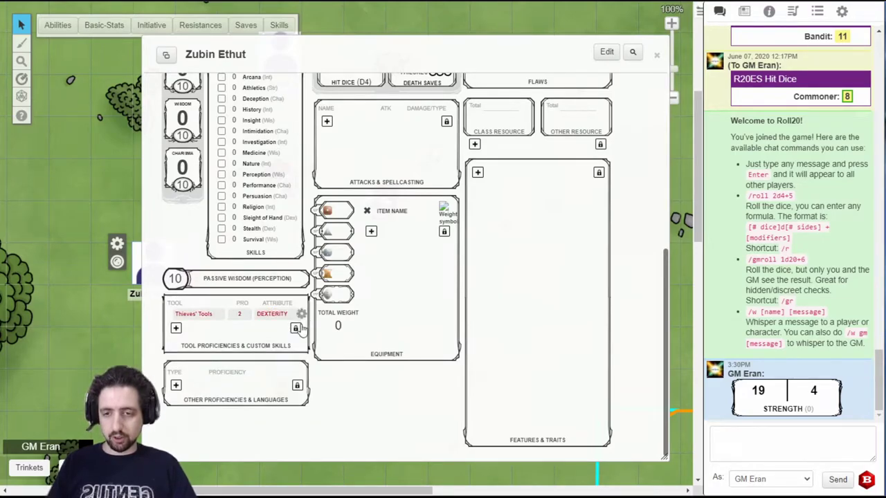
pyautogui.click(208, 315)
# Step: Add a Language proficiency listing Elven, Dwarven, Common and post it to the chat
pyautogui.click(175, 385)
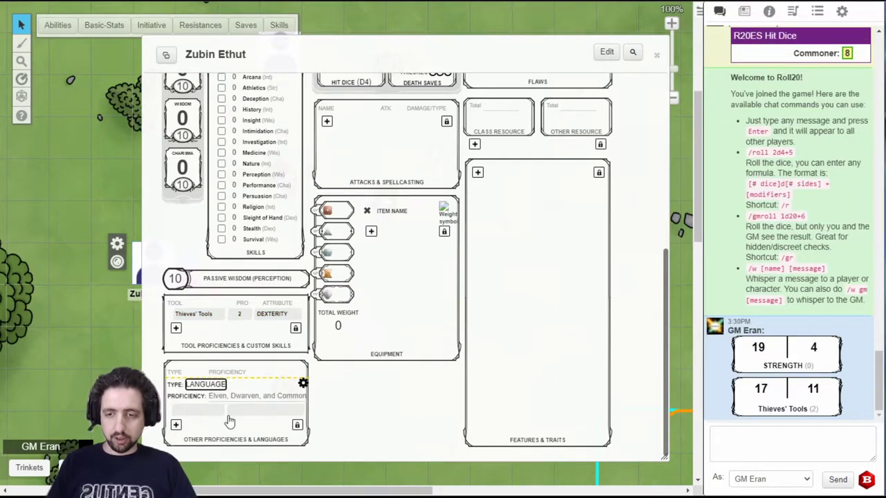
pyautogui.click(208, 387)
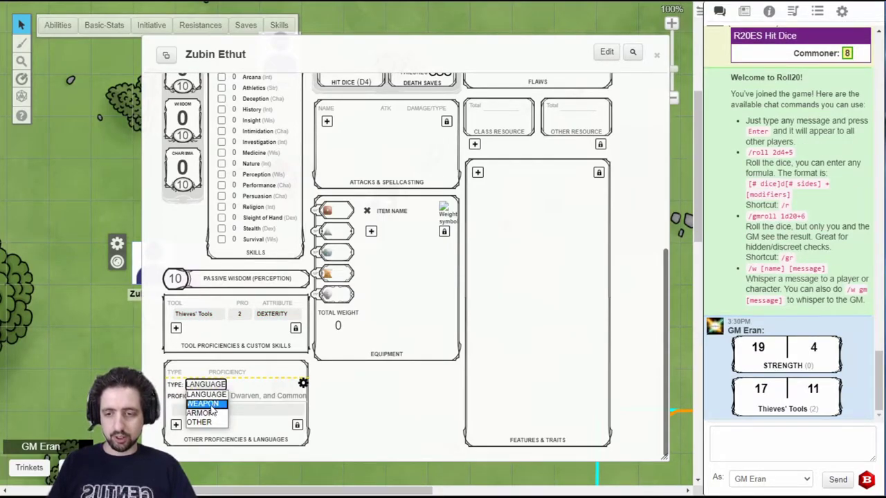
pyautogui.press('Escape')
pyautogui.click(303, 382)
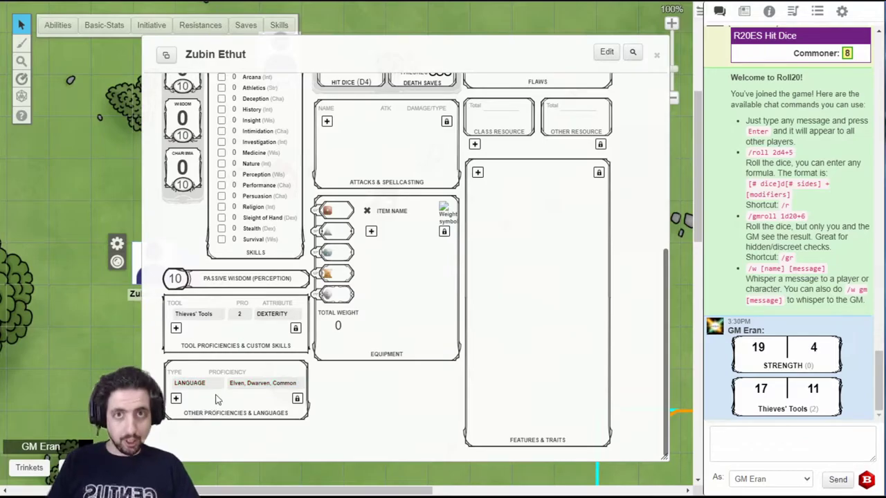
pyautogui.click(197, 384)
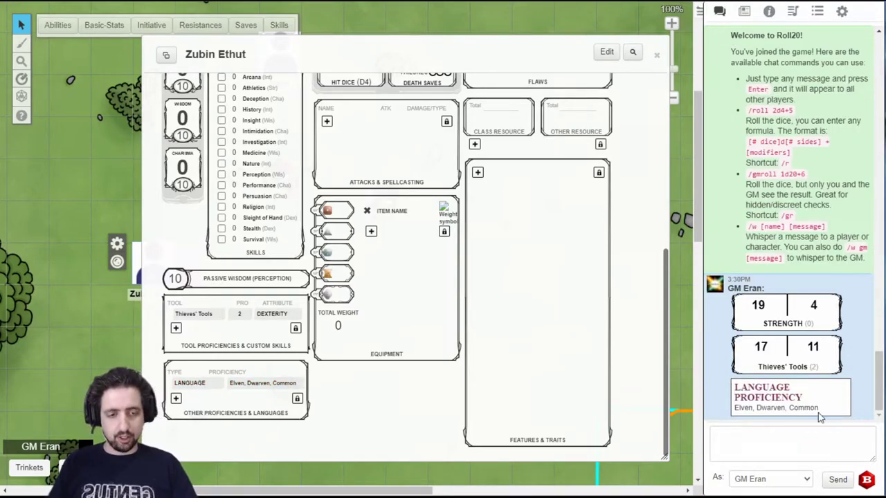
# Step: Unlock the Other Proficiencies & Languages list for editing and delete its Language entry
pyautogui.click(296, 400)
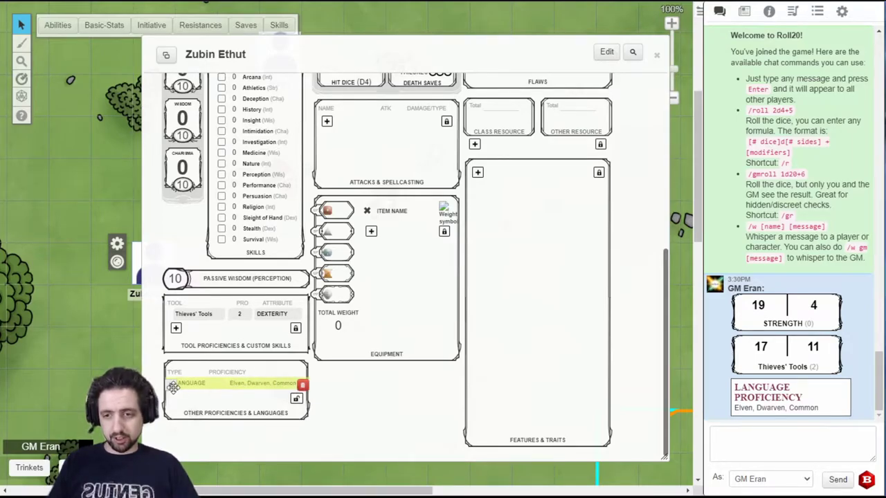
pyautogui.moveTo(171, 385)
pyautogui.mouseDown()
pyautogui.moveTo(170, 410)
pyautogui.moveTo(177, 373)
pyautogui.moveTo(175, 385)
pyautogui.mouseUp()
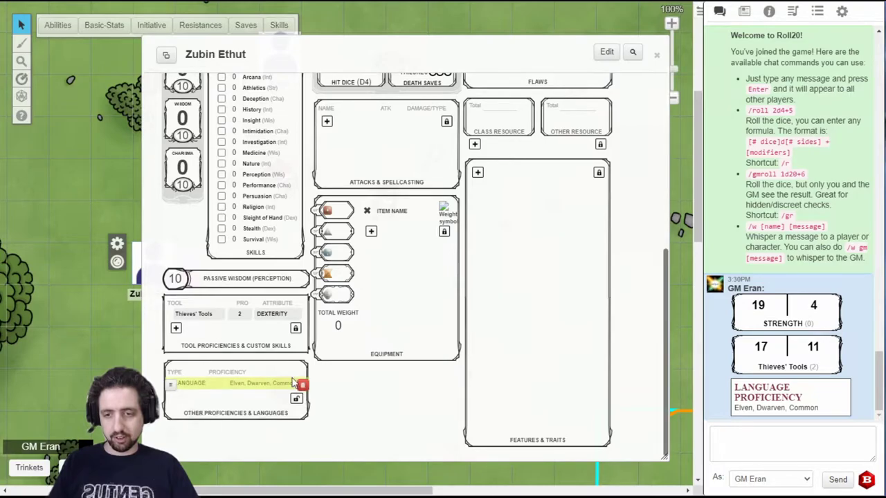
pyautogui.click(299, 384)
# Step: Set the hit point maximum and current hit points to 5 and the temporary hit points to 4
pyautogui.scroll(5, 296, 384)
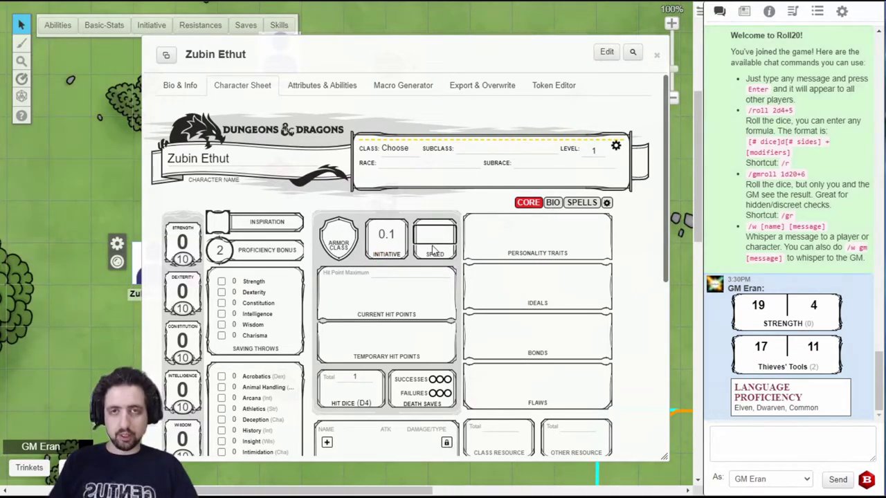
pyautogui.scroll(-2, 439, 252)
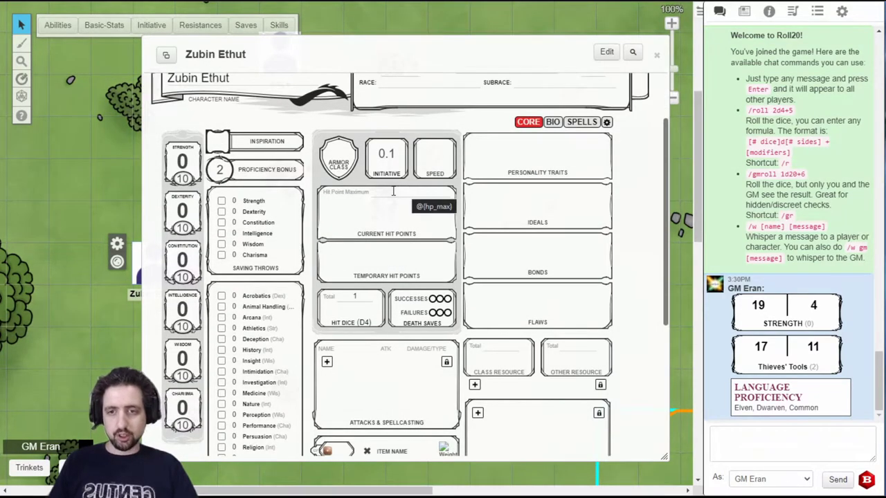
pyautogui.click(388, 208)
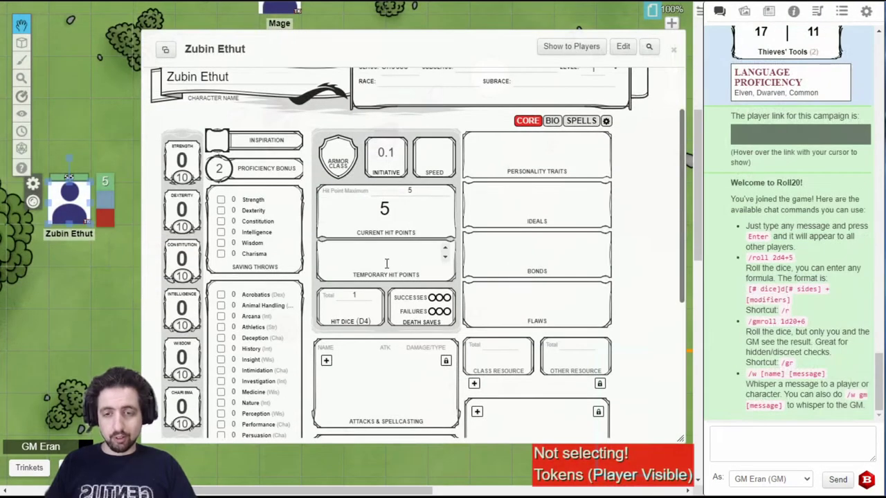
pyautogui.click(389, 249)
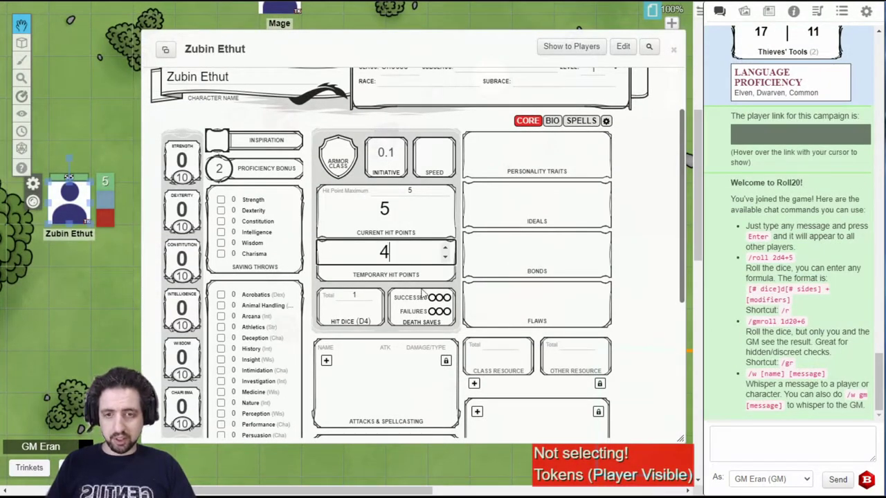
pyautogui.press('Tab')
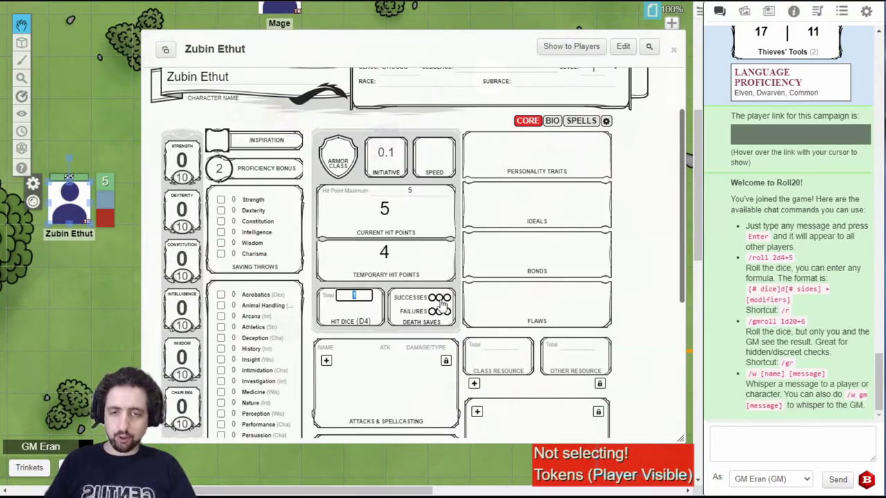
# Step: Roll the character's D8 hit die to the chat
pyautogui.scroll(-1, 442, 275)
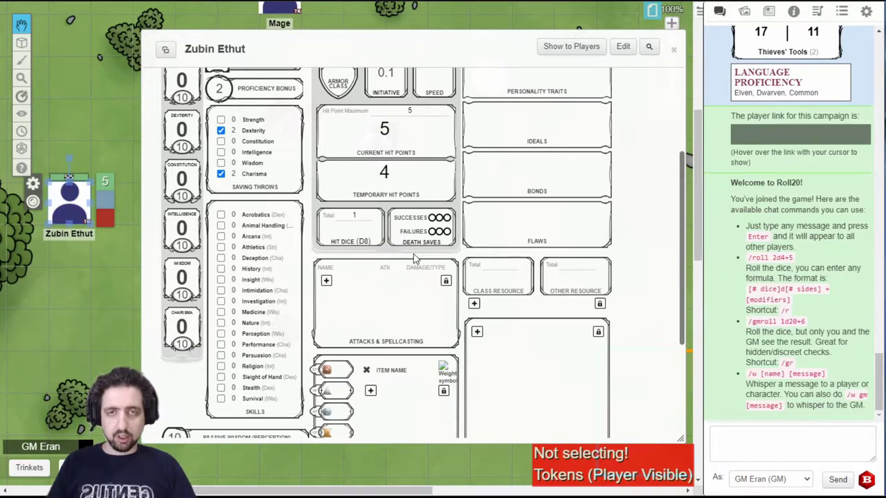
pyautogui.click(346, 243)
# Step: Search the compendium for backpack, add the Backpack item to the Equipment list and open its item details
pyautogui.scroll(-2, 531, 411)
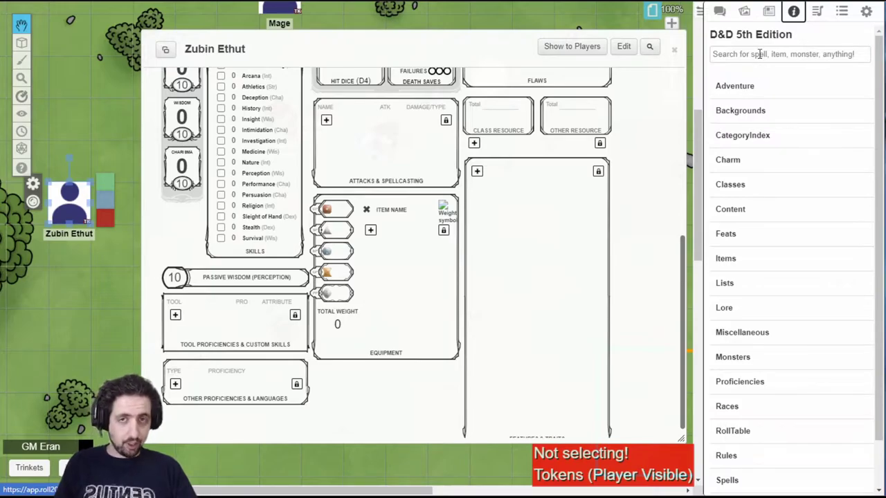
pyautogui.click(759, 54)
pyautogui.write('backpack')
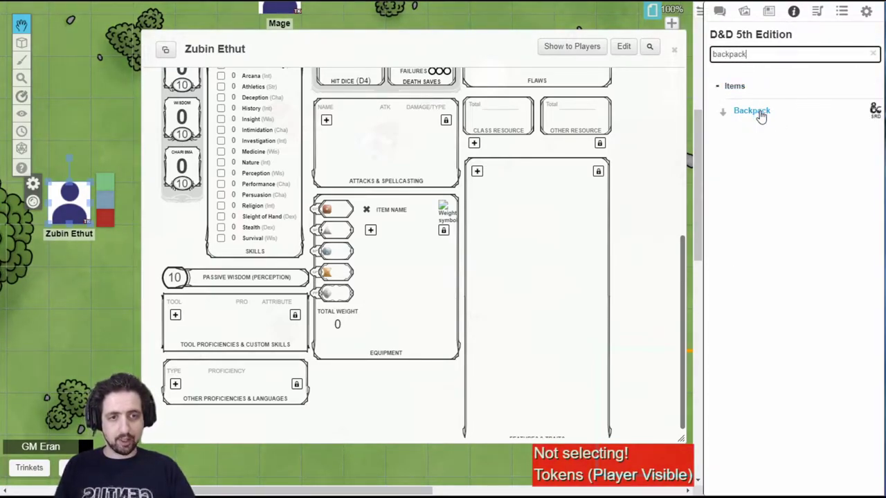
pyautogui.moveTo(759, 116); pyautogui.dragTo(393, 274)
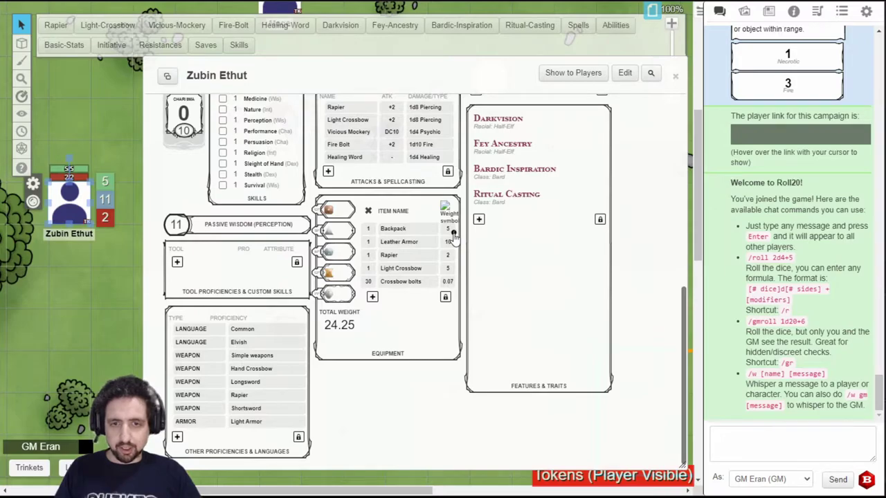
pyautogui.click(453, 234)
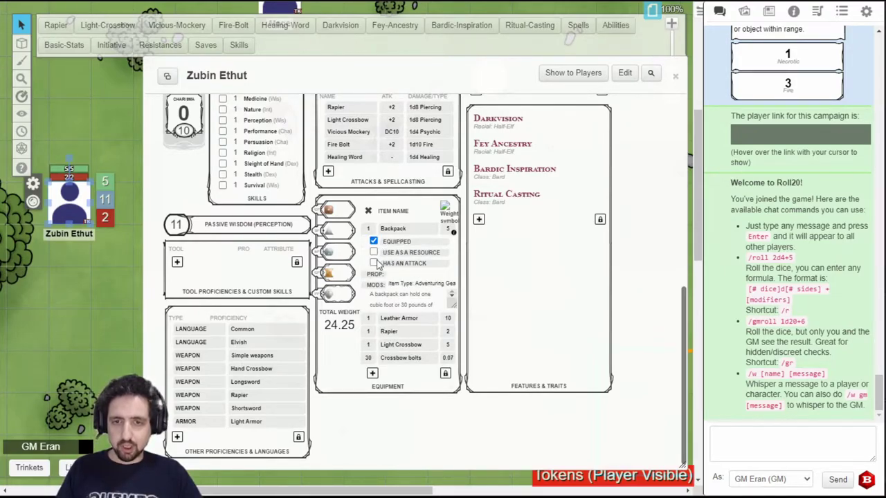
pyautogui.scroll(2, 443, 273)
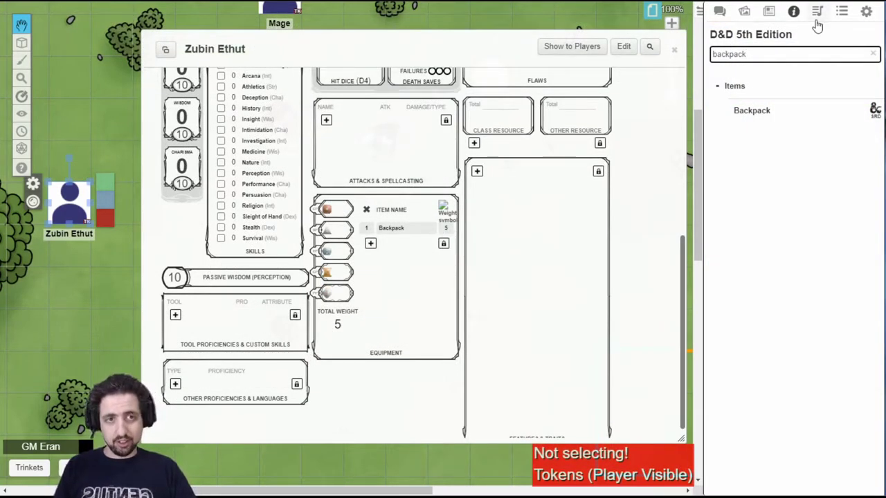
# Step: Add the plain Leather Armor and Rapier items from the compendium to the Equipment list
pyautogui.doubleClick(730, 54)
pyautogui.write('leather armo')
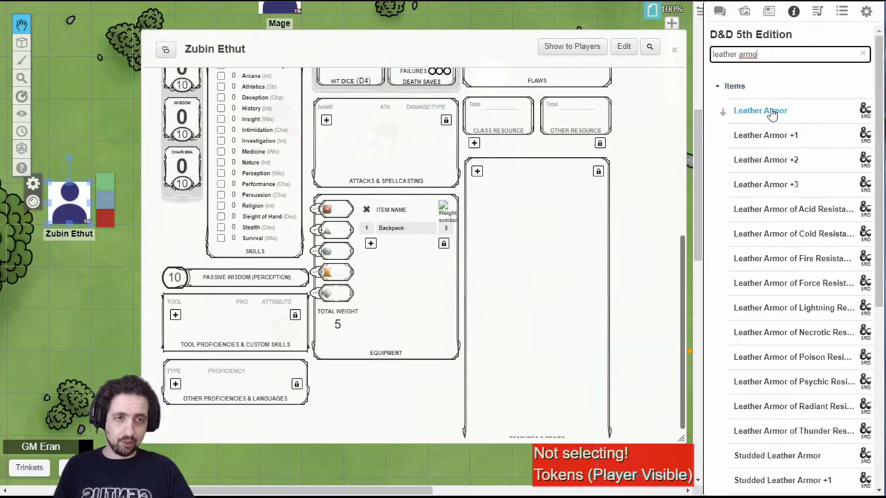
pyautogui.moveTo(757, 109); pyautogui.dragTo(378, 276)
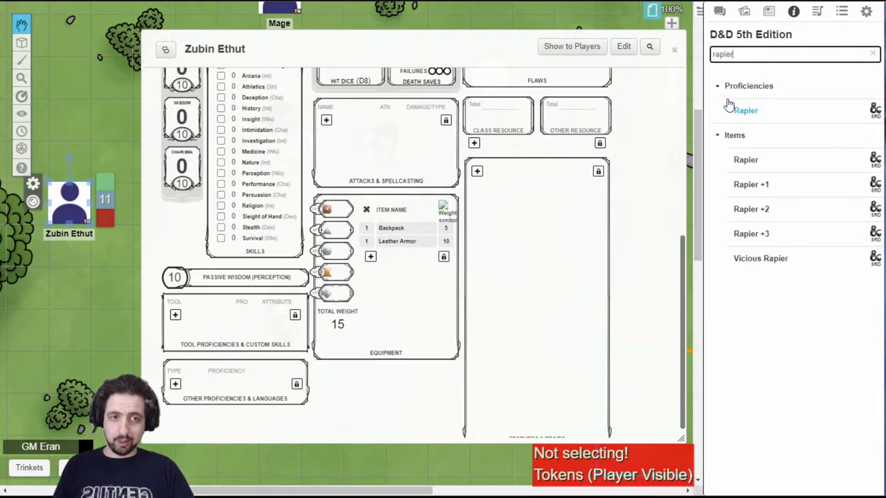
pyautogui.click(717, 86)
pyautogui.moveTo(742, 135); pyautogui.dragTo(392, 266)
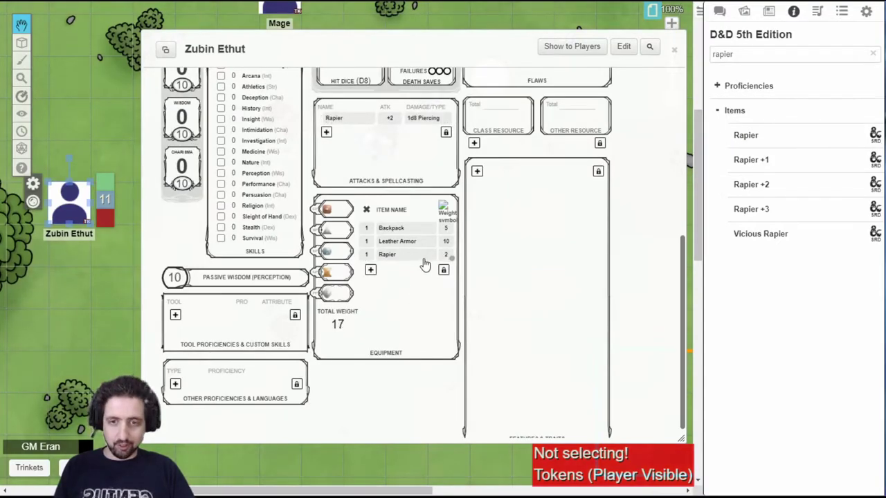
# Step: Roll the Rapier attack from the Attacks & Spellcasting list
pyautogui.scroll(2, 355, 320)
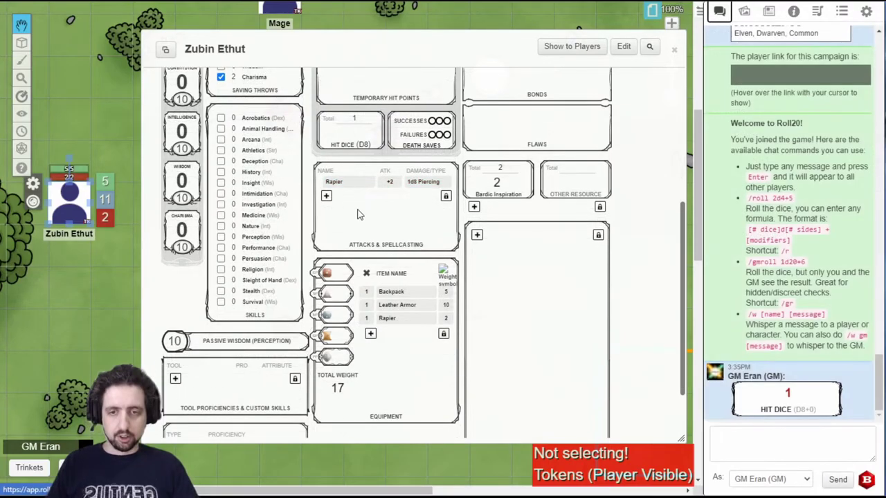
pyautogui.click(338, 182)
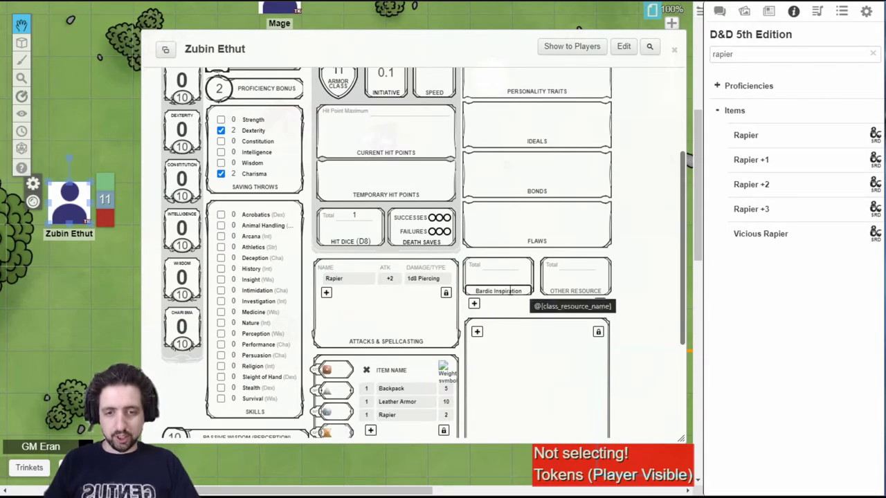
# Step: Give the Bardic Inspiration class resource 2 uses and save the token with Bar 3 linked to class_resource
pyautogui.click(498, 278)
pyautogui.write('2')
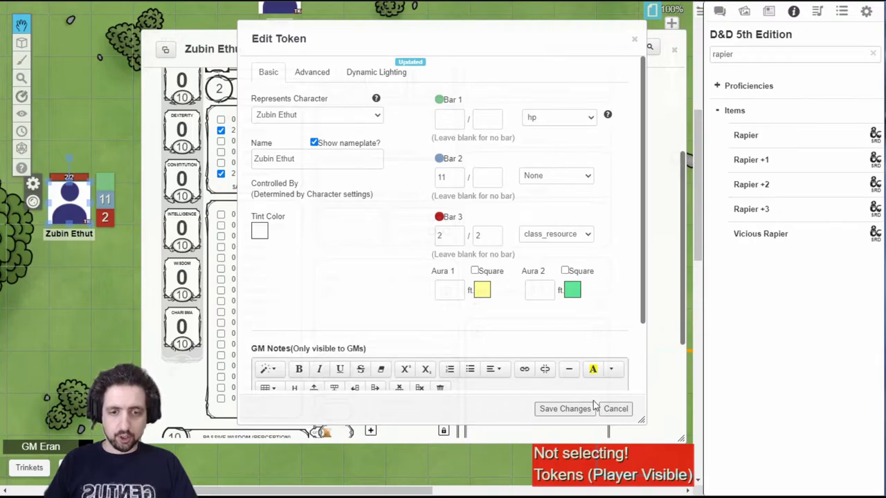
pyautogui.click(592, 409)
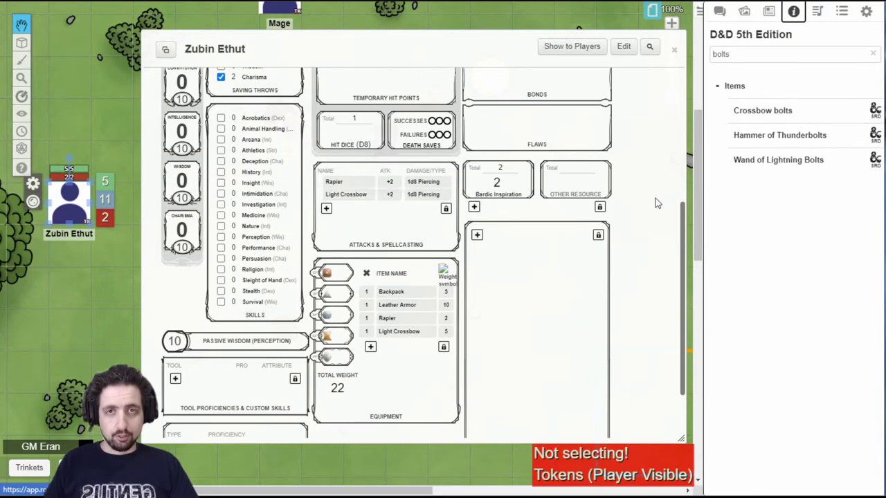
# Step: Add Crossbow bolts from the compendium to the Equipment list with a quantity of 30 and open the item's details
pyautogui.moveTo(785, 112); pyautogui.dragTo(406, 357)
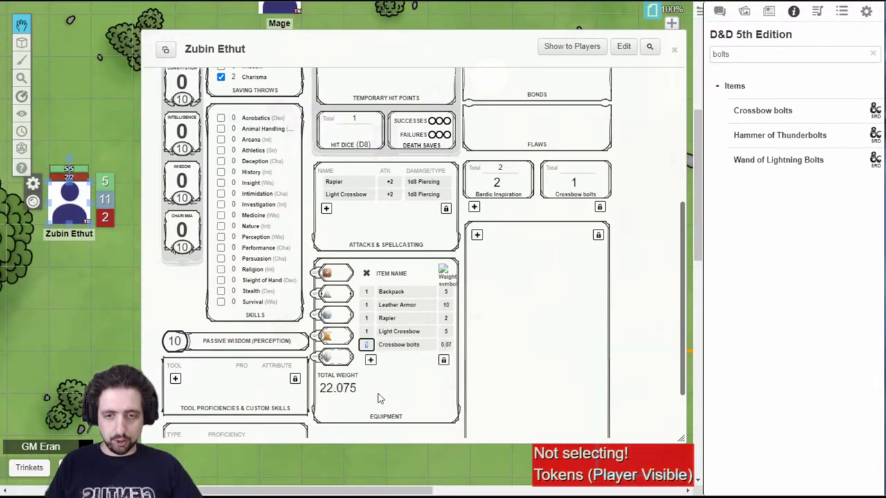
pyautogui.press('Tab')
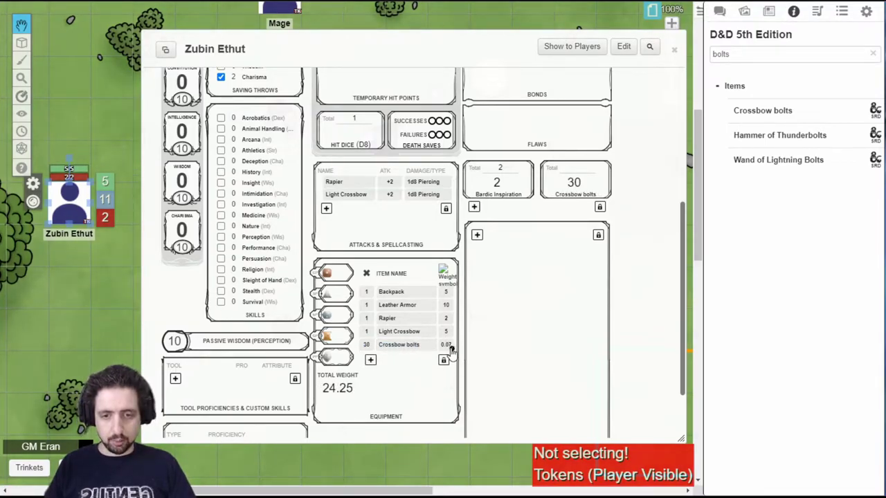
pyautogui.click(448, 348)
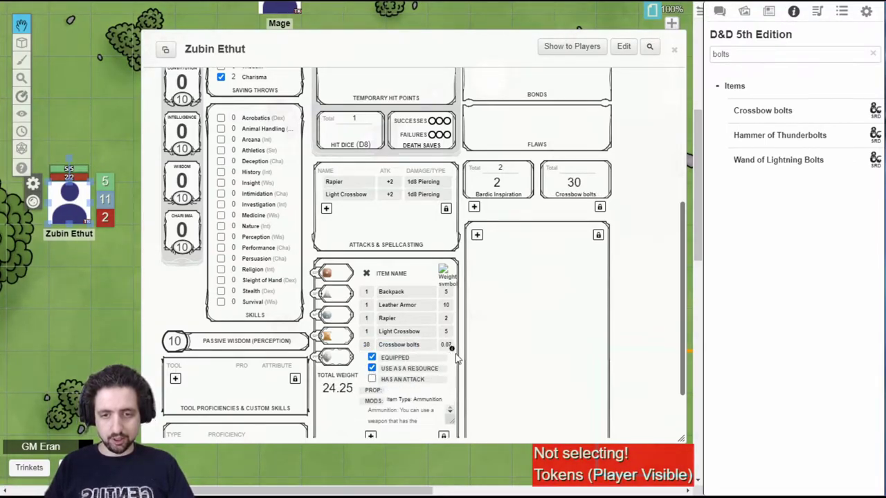
# Step: Set the Crossbow bolts resource counter to 29
pyautogui.click(585, 180)
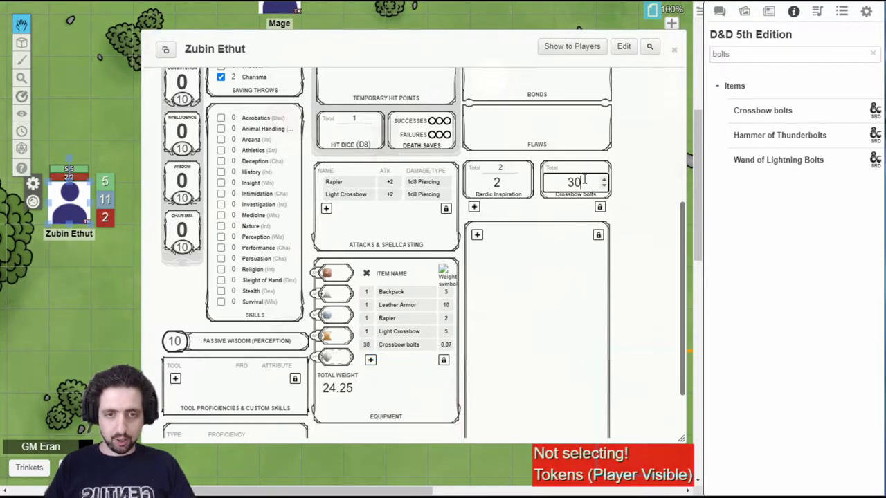
pyautogui.click(640, 214)
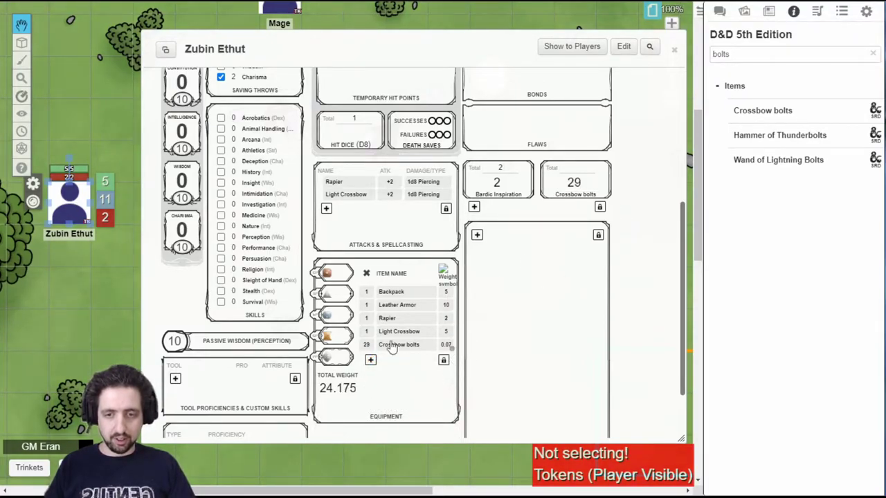
# Step: Add a blank Features & Traits entry and go through its source options, source type and description fields
pyautogui.scroll(-2, 501, 210)
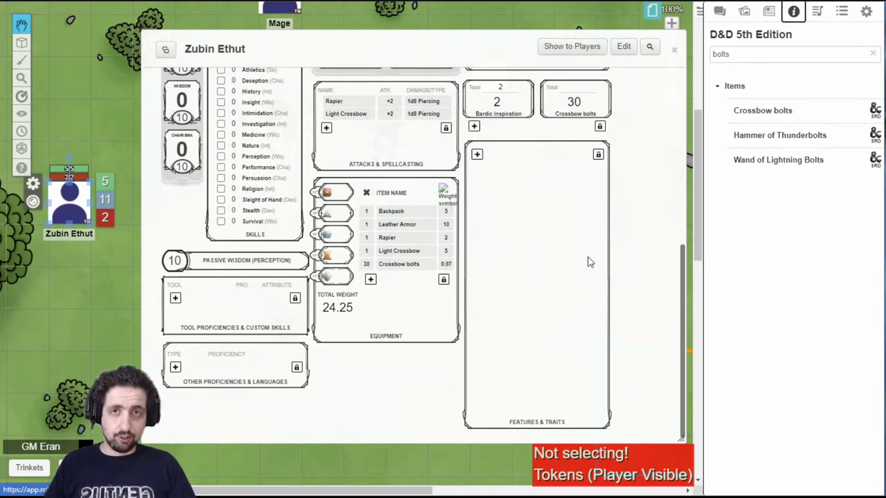
pyautogui.click(476, 154)
pyautogui.click(511, 164)
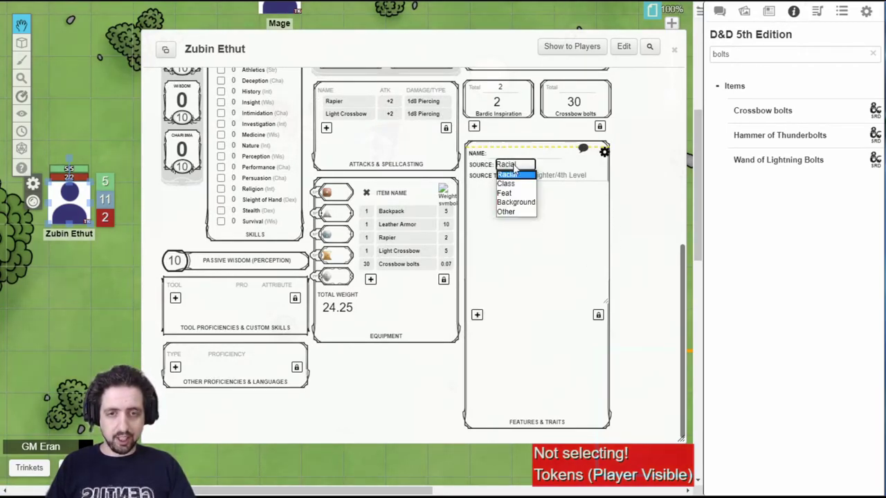
pyautogui.click(552, 204)
pyautogui.click(544, 173)
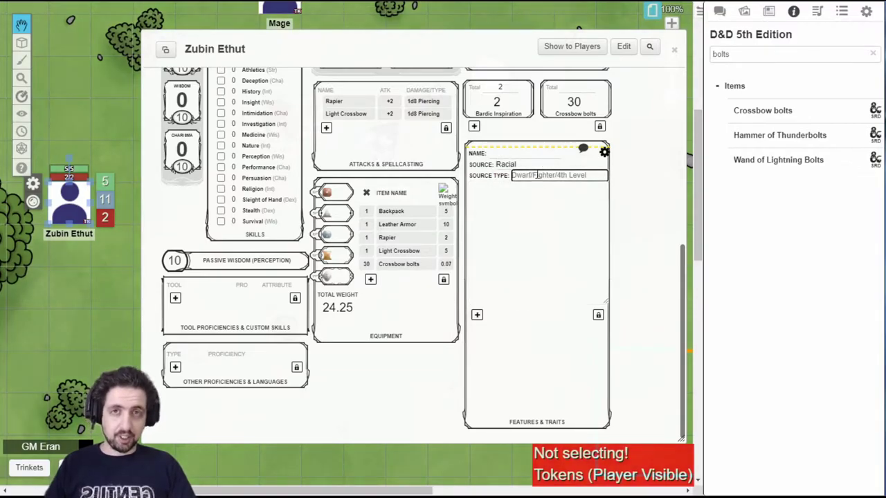
pyautogui.click(530, 208)
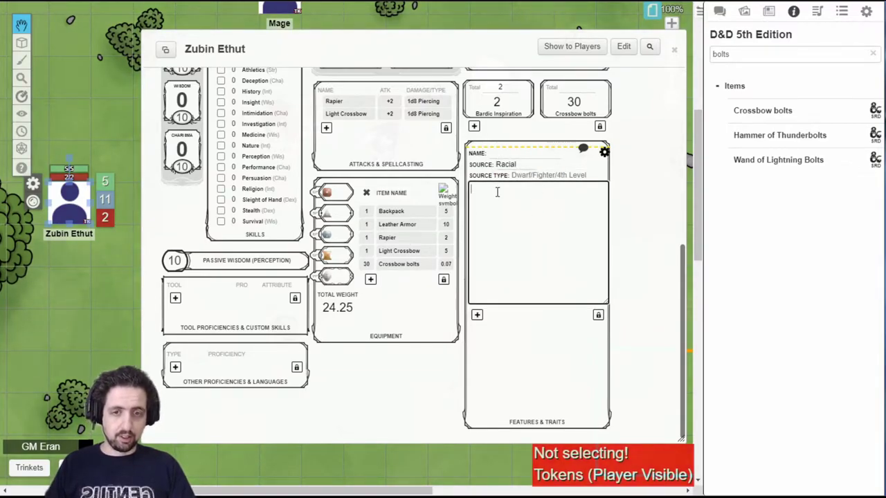
# Step: Search the compendium for Half and add the Half-Elf race to the character sheet
pyautogui.tripleClick(789, 54)
pyautogui.write('Half')
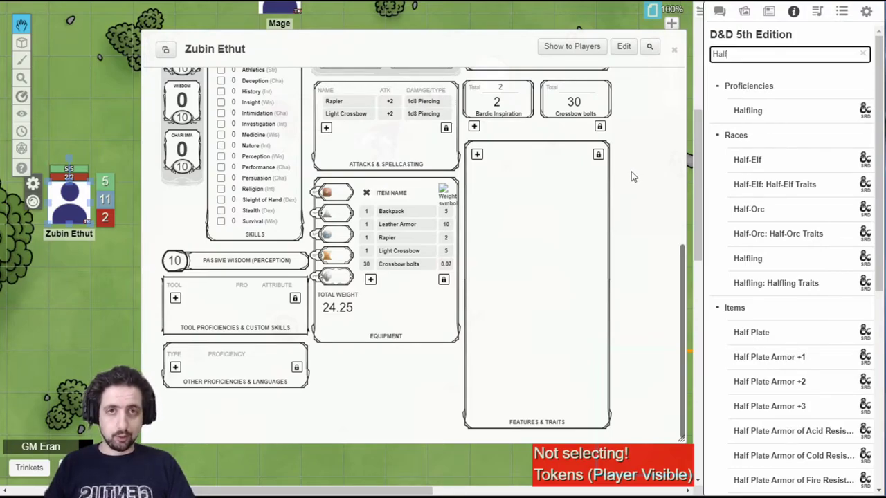
pyautogui.click(790, 187)
pyautogui.moveTo(750, 159); pyautogui.dragTo(505, 230)
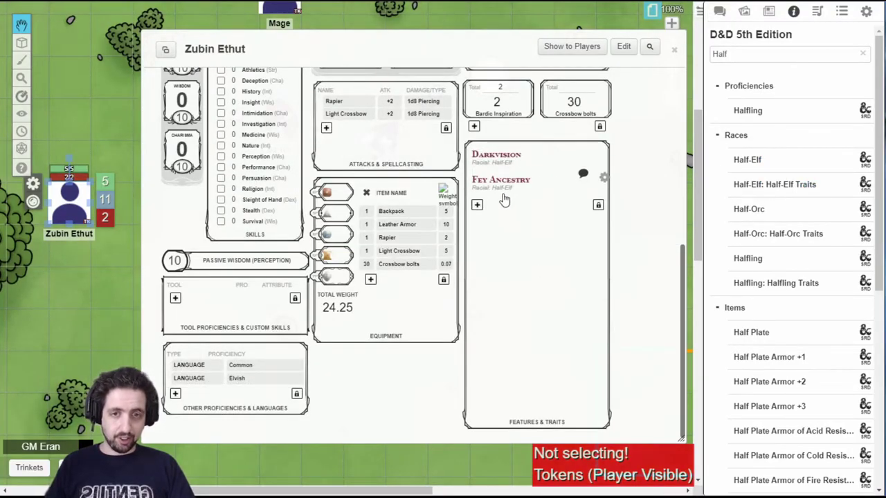
# Step: Search the compendium for bard, add the Bard class to the character sheet and review the added features and proficiencies
pyautogui.hotkey('ctrl', 'a')
pyautogui.write('bard')
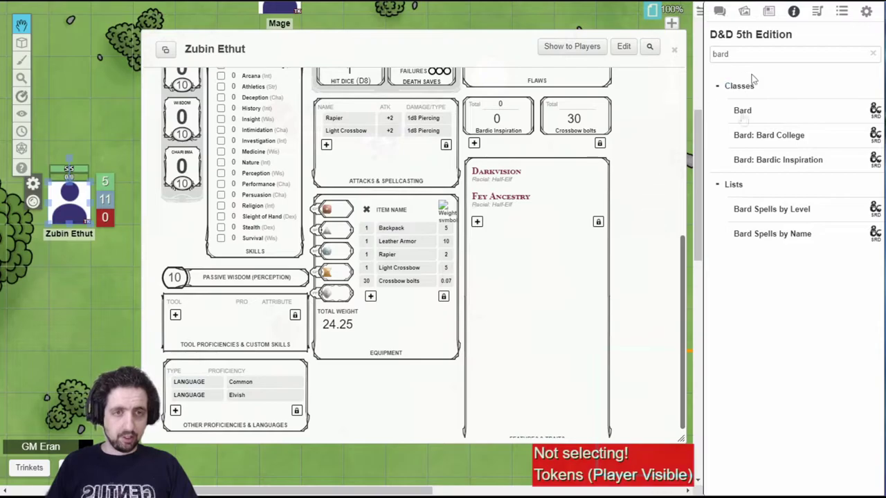
pyautogui.moveTo(796, 112); pyautogui.dragTo(491, 268)
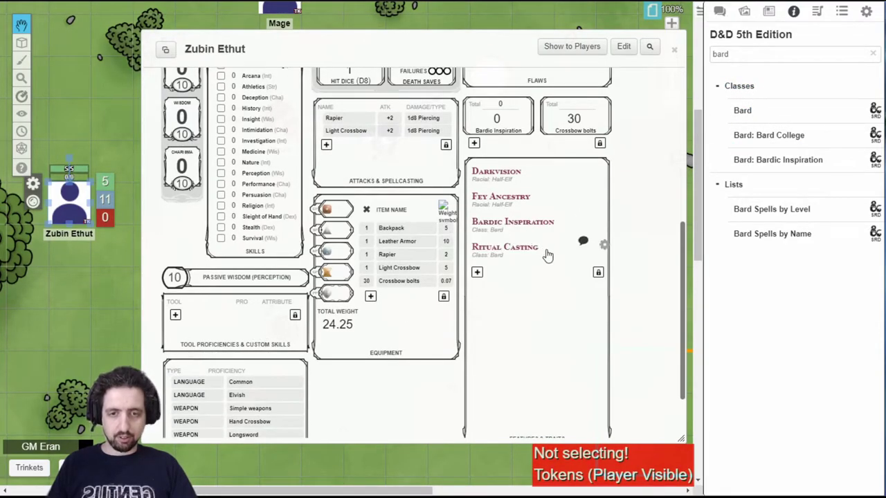
pyautogui.scroll(-2, 481, 283)
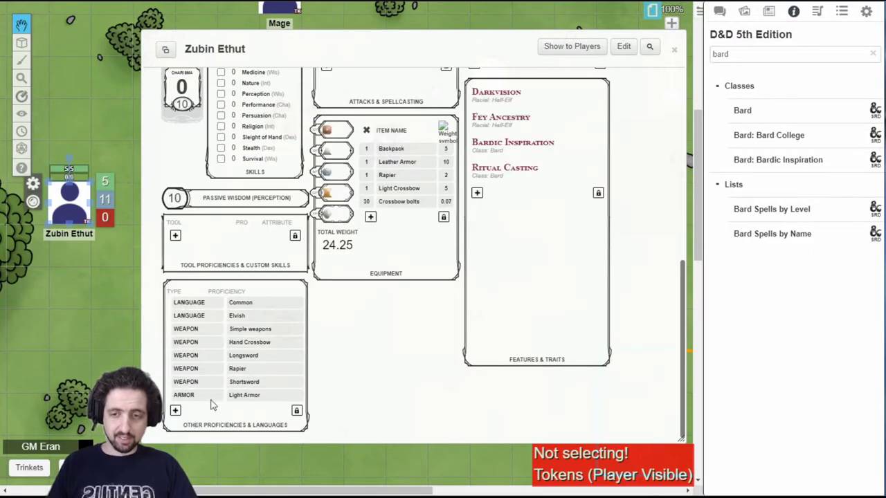
pyautogui.scroll(2, 583, 292)
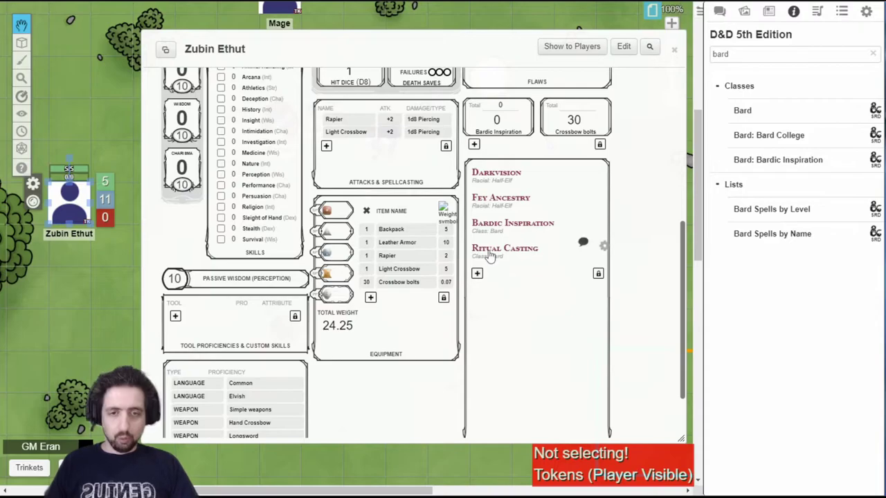
# Step: Review the Ritual Casting trait's description and editable fields, and send the trait to the chat
pyautogui.click(508, 250)
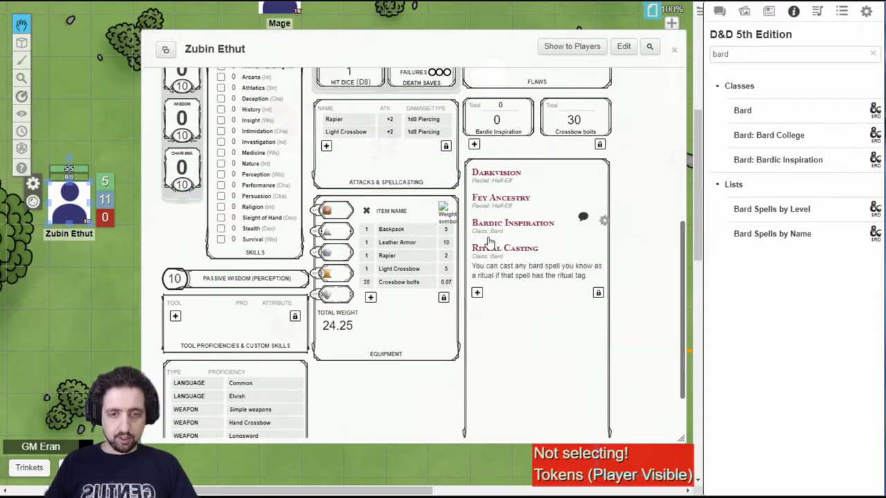
pyautogui.click(506, 250)
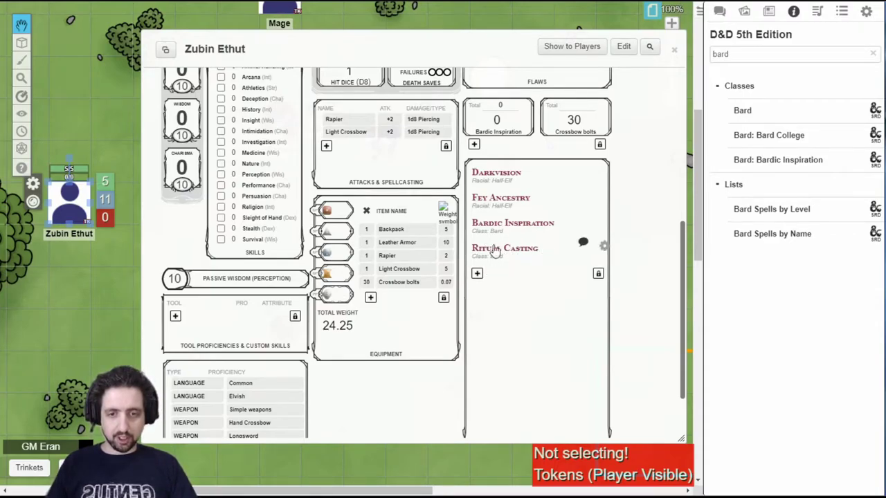
pyautogui.click(604, 247)
pyautogui.click(605, 247)
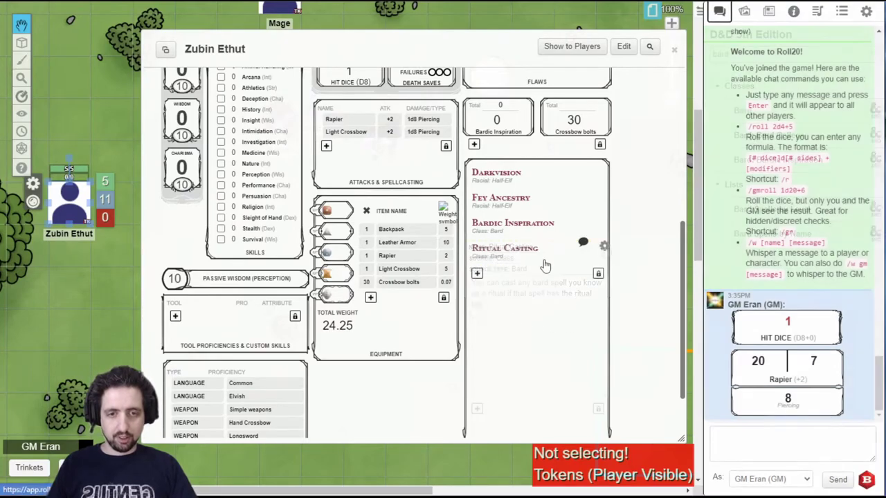
pyautogui.click(584, 245)
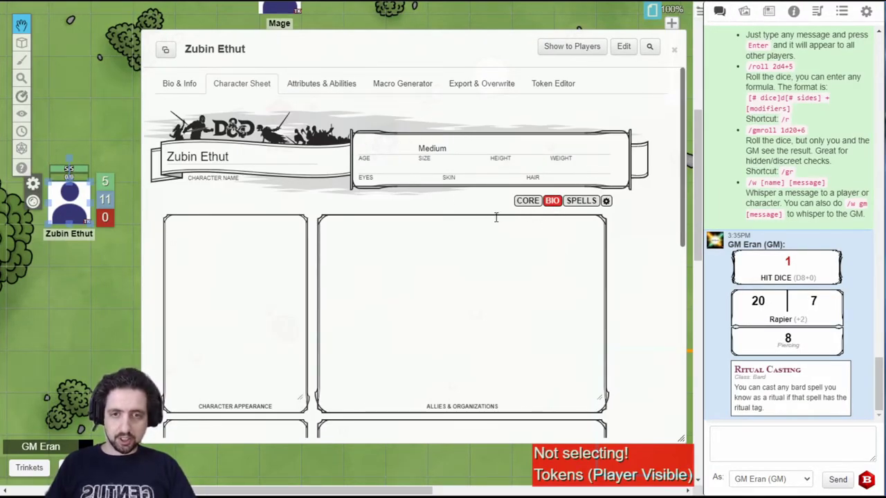
# Step: Look through the character's bio page, including the appearance, allies, backstory, additional features and treasure fields
pyautogui.scroll(-3, 484, 207)
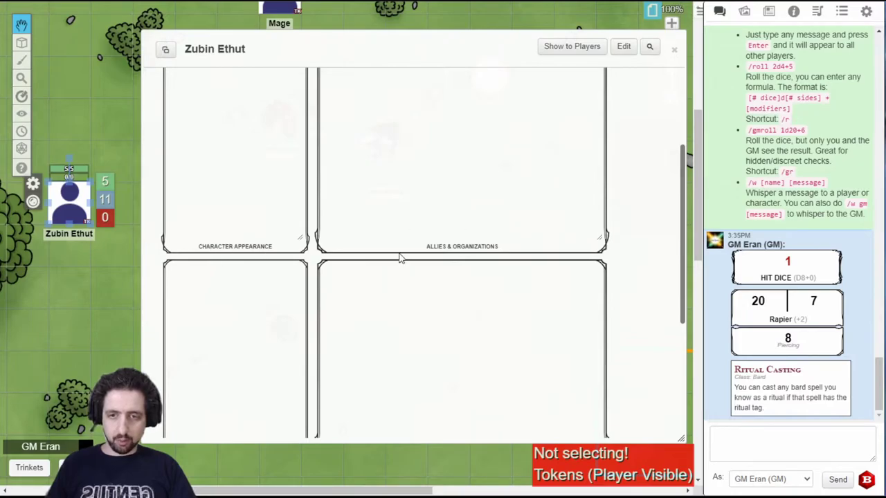
pyautogui.scroll(-5, 488, 247)
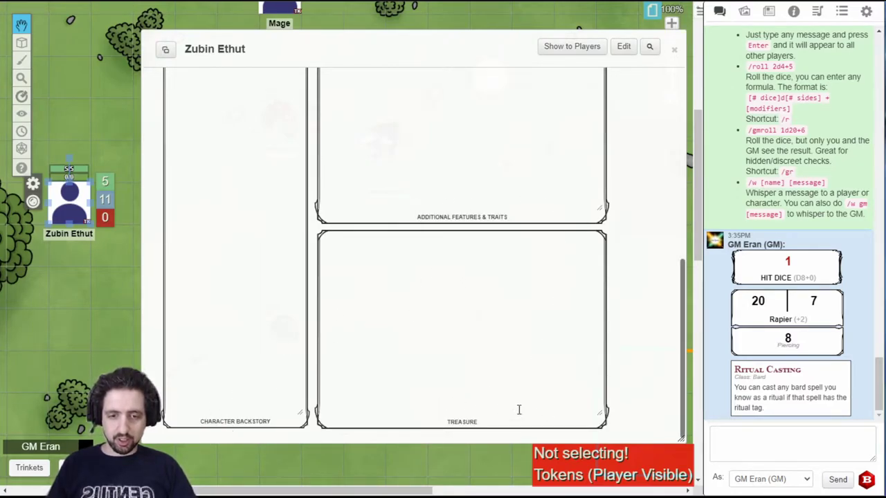
pyautogui.scroll(8, 631, 259)
# Step: Fill the spell lists from the compendium with Vicious Mockery, Mage Hand, Fire Bolt, Message, Detect Magic, Healing Word and Heroism
pyautogui.click(581, 201)
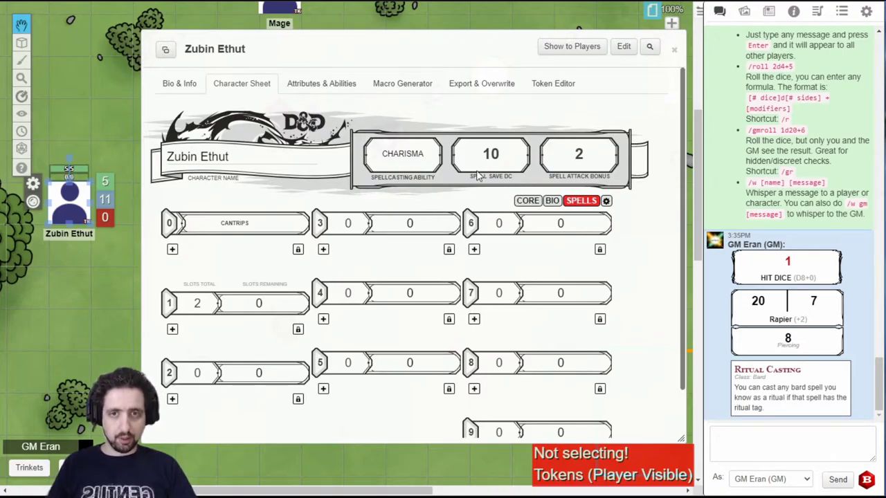
pyautogui.click(401, 159)
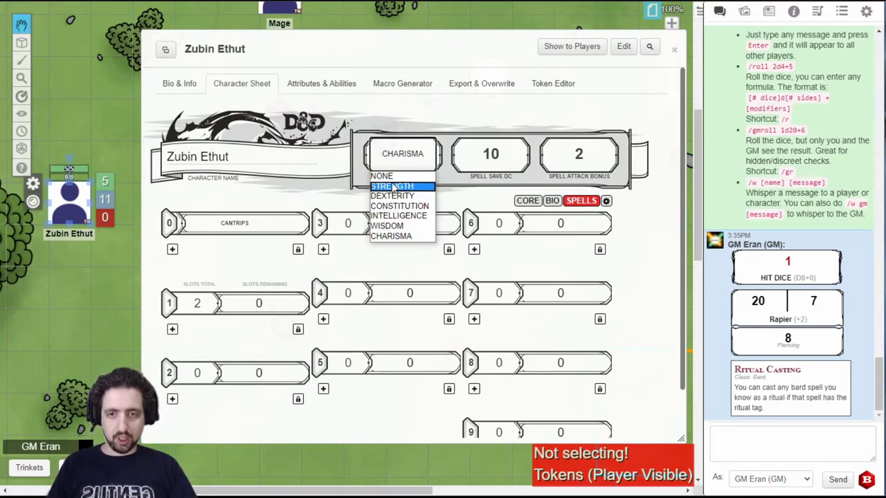
pyautogui.moveTo(754, 110); pyautogui.dragTo(199, 237)
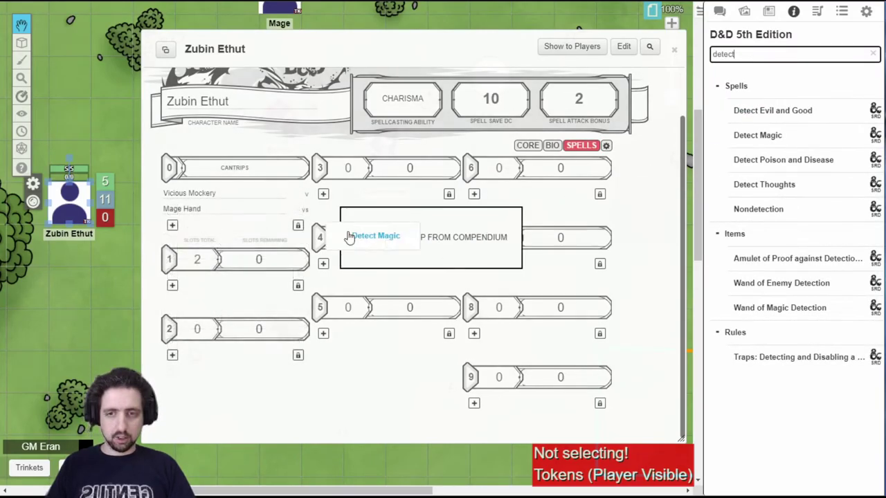
pyautogui.moveTo(348, 236); pyautogui.dragTo(182, 283)
pyautogui.moveTo(218, 241); pyautogui.dragTo(177, 224)
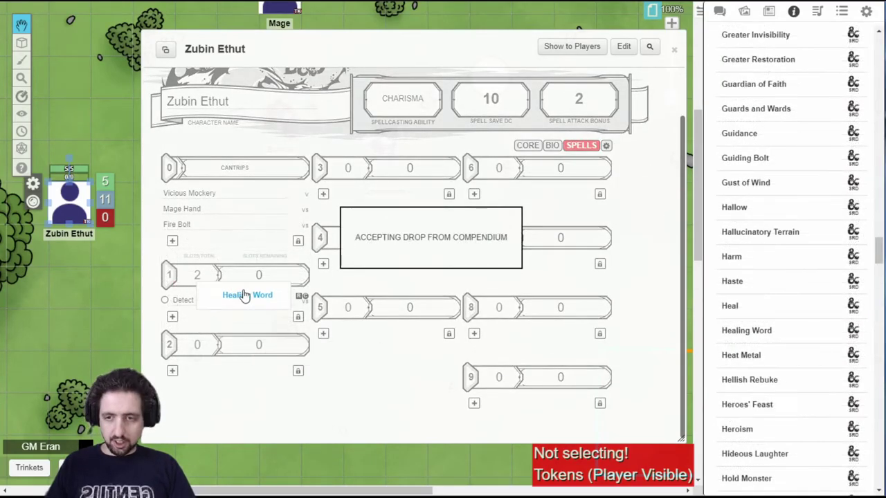
pyautogui.moveTo(247, 293); pyautogui.dragTo(405, 369)
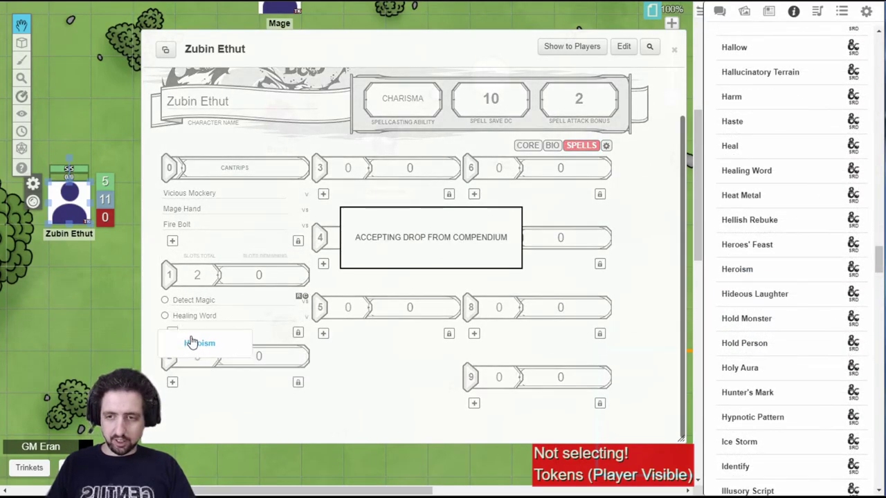
pyautogui.moveTo(197, 342); pyautogui.dragTo(207, 363)
pyautogui.moveTo(738, 311); pyautogui.dragTo(189, 191)
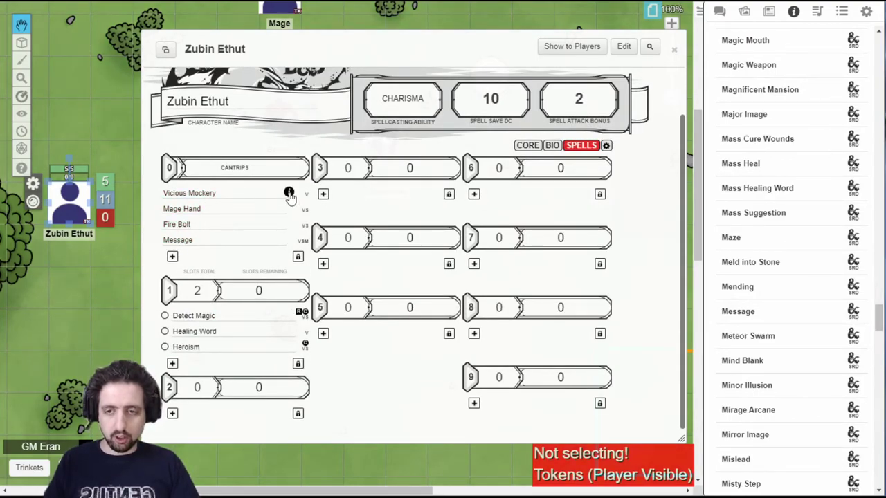
# Step: Show the Vicious Mockery cantrip's details and open its editable settings
pyautogui.click(289, 193)
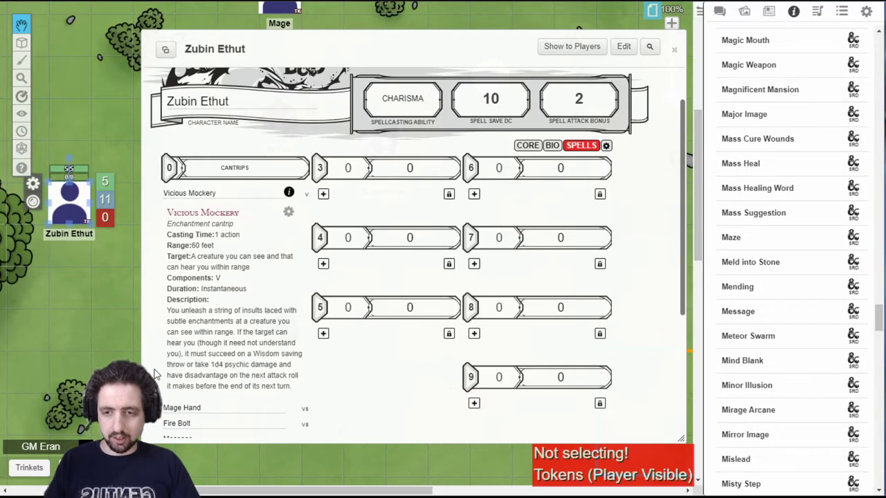
pyautogui.click(289, 215)
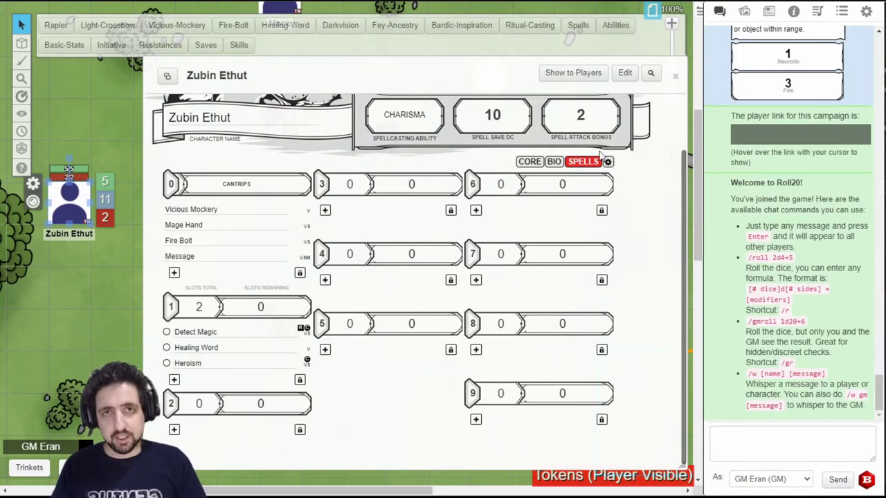
# Step: Examine the sheet settings for class, multiclass, custom class and spell slots, along with the initiative style choices
pyautogui.click(608, 161)
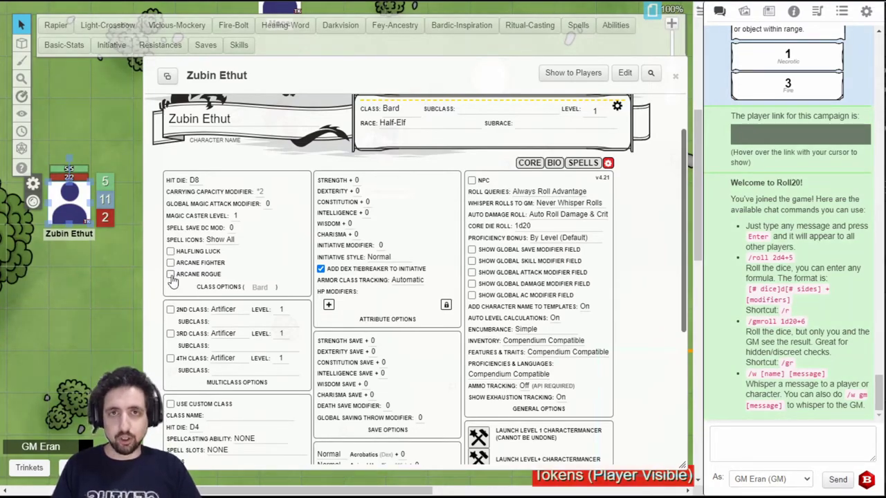
pyautogui.scroll(-1, 171, 279)
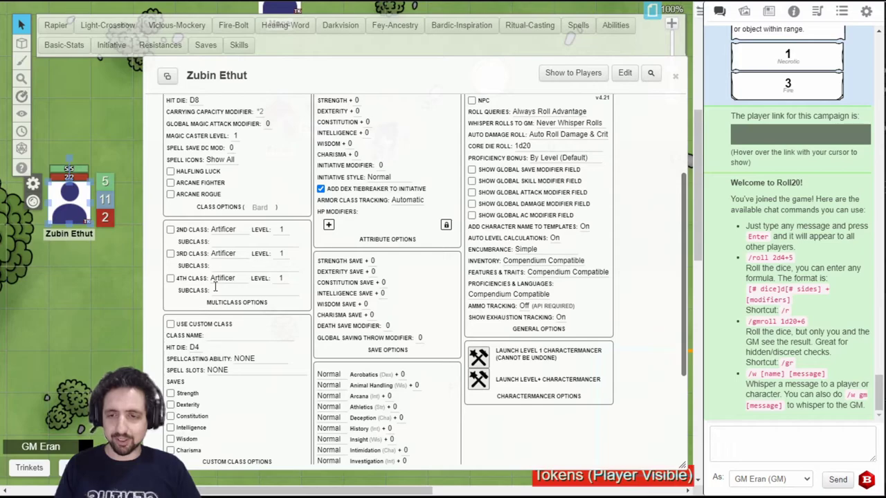
pyautogui.scroll(-1, 174, 245)
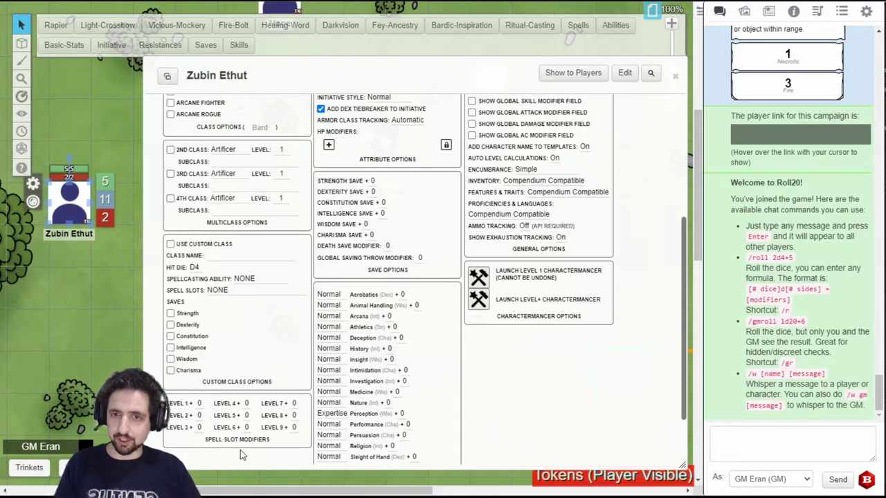
pyautogui.scroll(3, 398, 228)
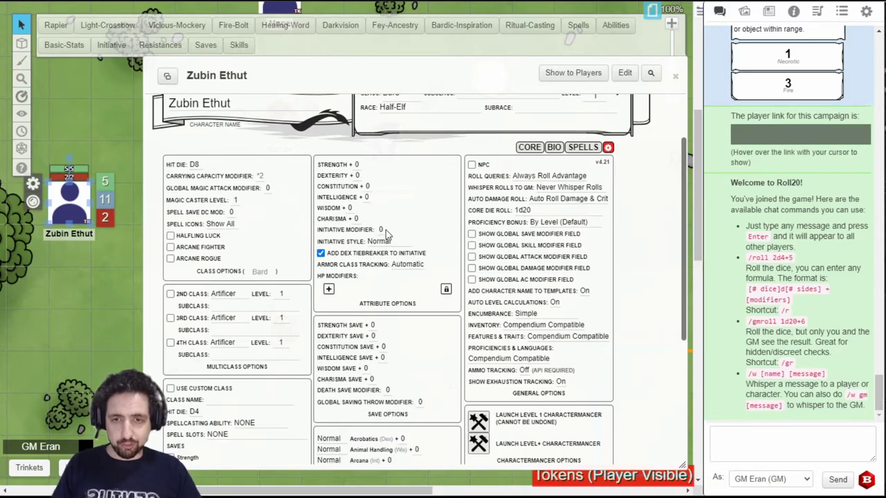
pyautogui.click(383, 241)
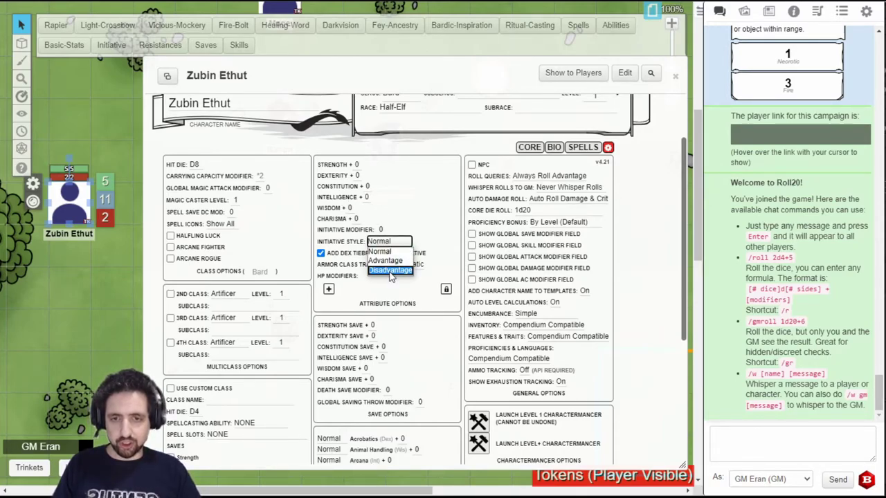
pyautogui.click(390, 252)
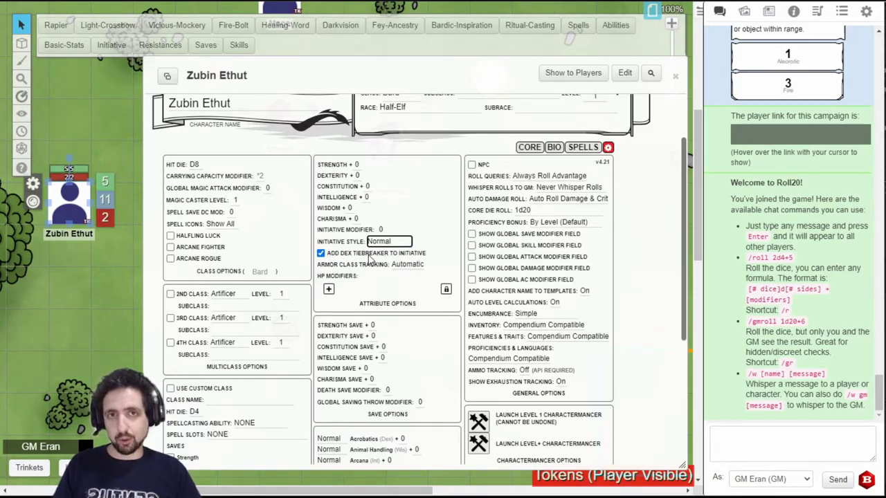
# Step: Try Custom armor class tracking with the formula 10 + DEX + CON
pyautogui.click(402, 269)
pyautogui.click(401, 279)
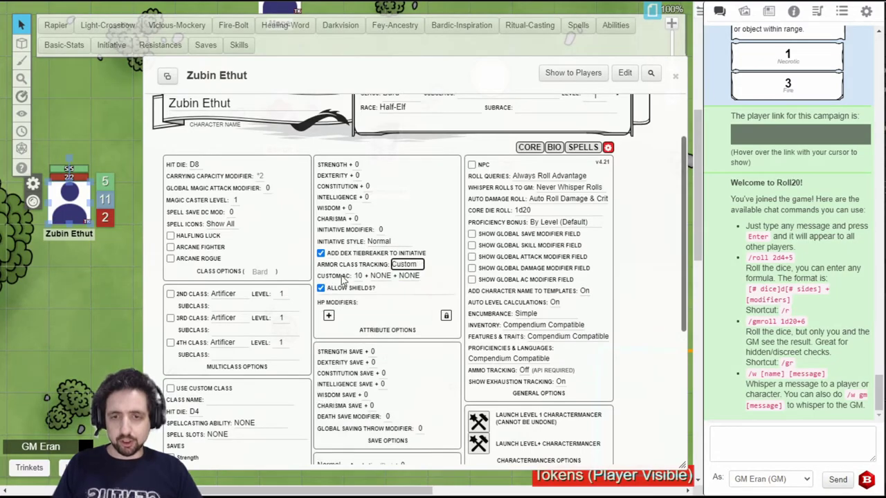
pyautogui.click(386, 276)
pyautogui.click(384, 304)
pyautogui.click(409, 275)
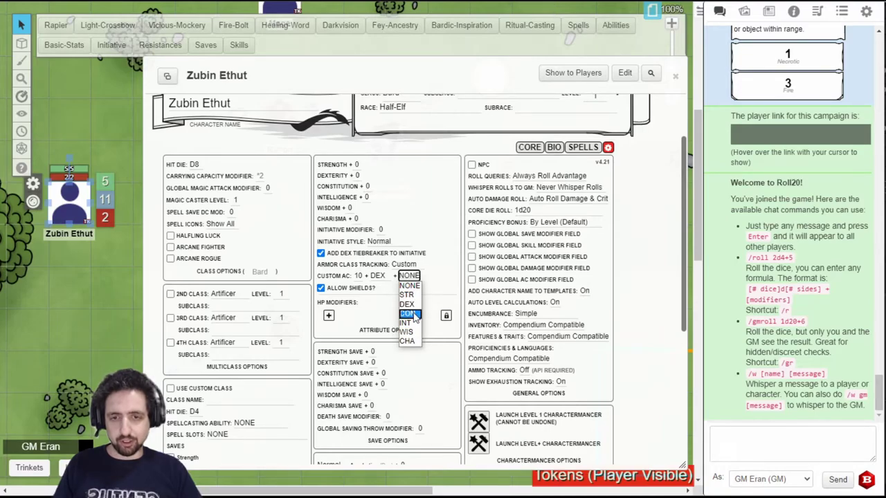
pyautogui.click(410, 314)
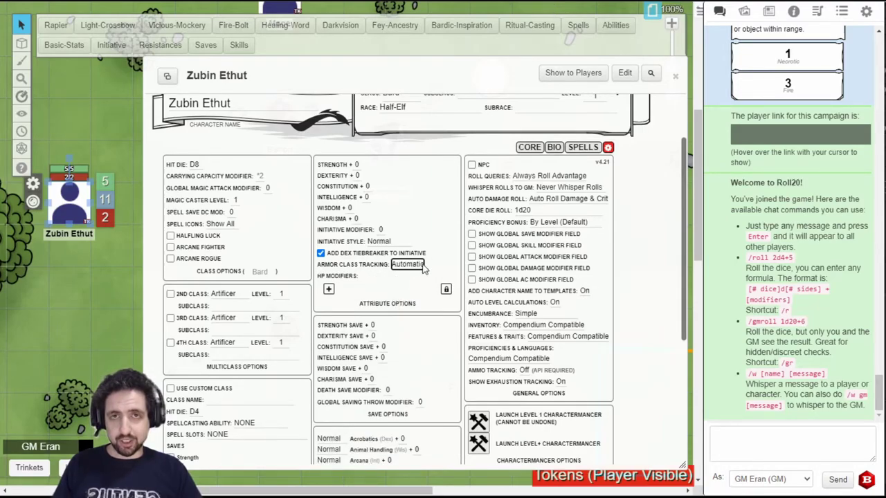
# Step: Examine the save and skill options, including Intimidation's expertise choice, the Jack of All Trades toggle and the Reliable Talent choices
pyautogui.scroll(-1, 415, 280)
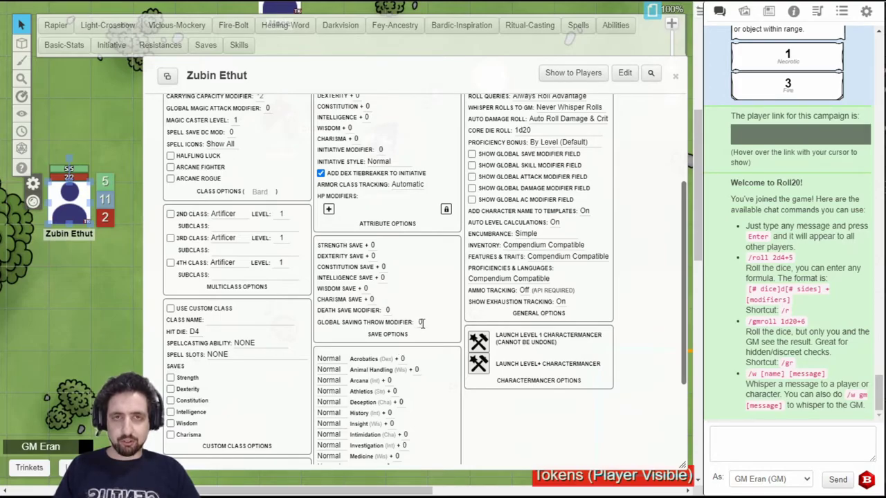
pyautogui.scroll(-2, 413, 334)
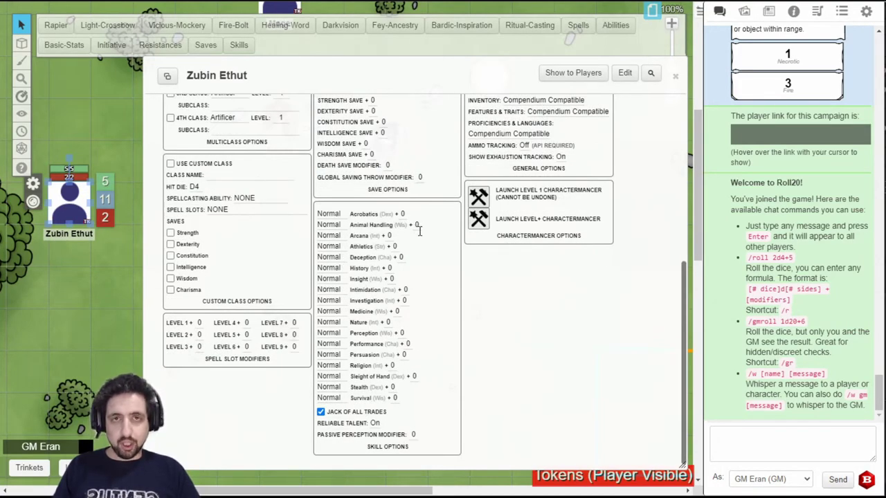
pyautogui.click(329, 291)
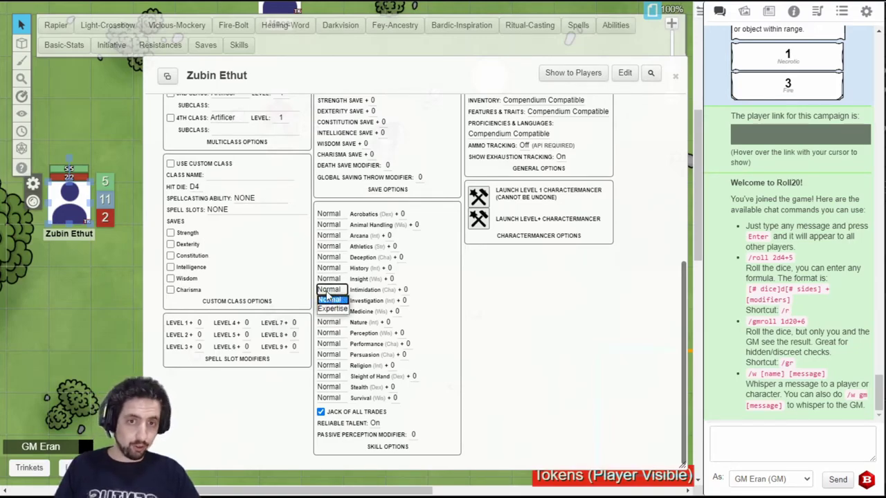
pyautogui.click(330, 299)
pyautogui.click(321, 412)
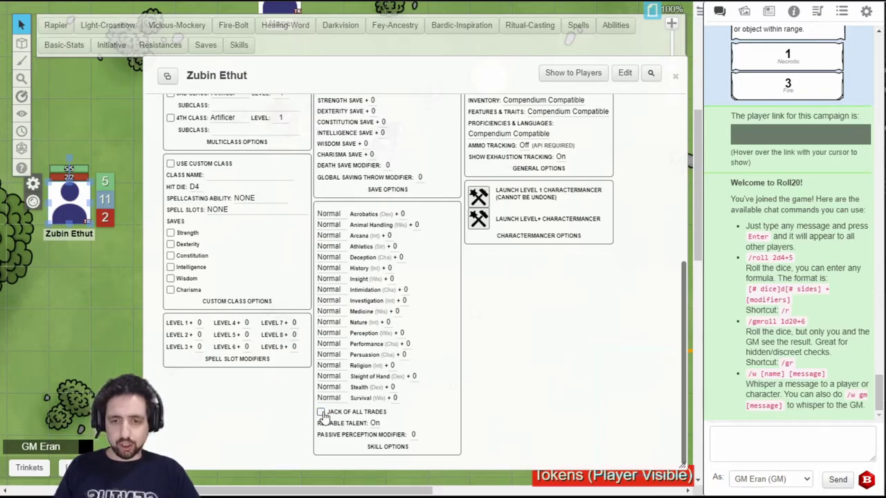
pyautogui.click(320, 412)
pyautogui.click(375, 423)
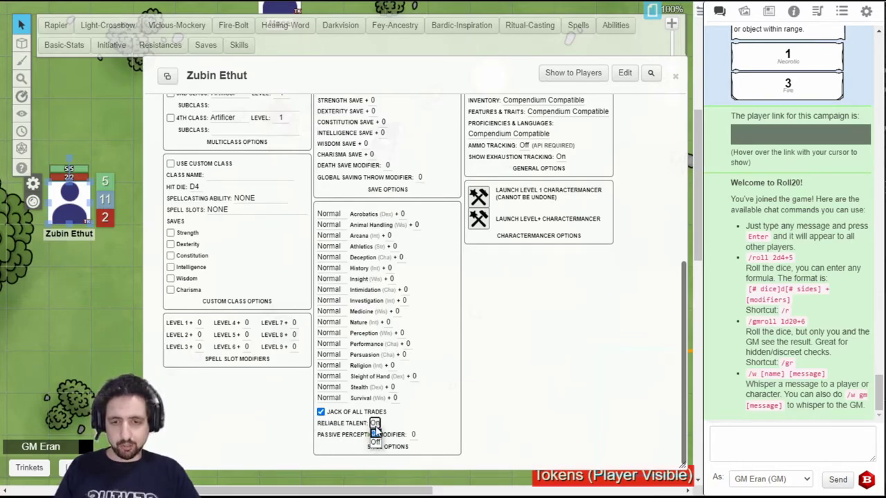
pyautogui.click(375, 434)
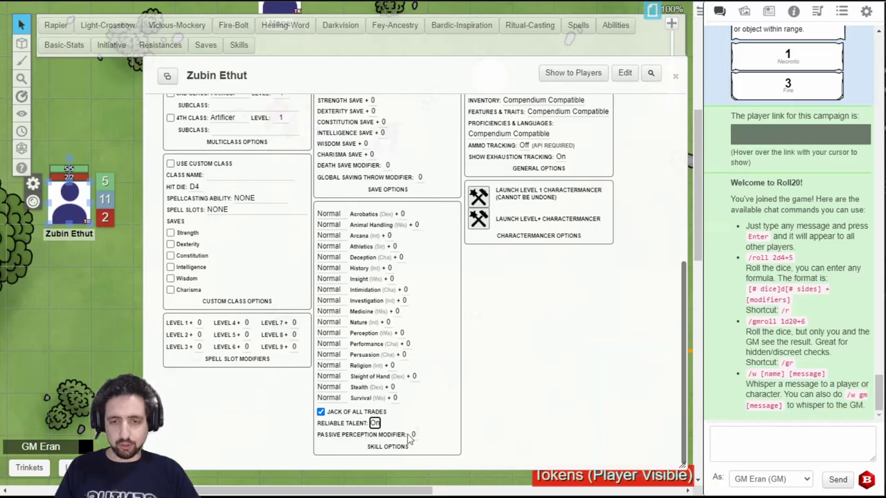
# Step: Set the roll queries to Advantage Toggle and try the Disadvantage and Advantage modes before returning to Normal
pyautogui.scroll(3, 412, 432)
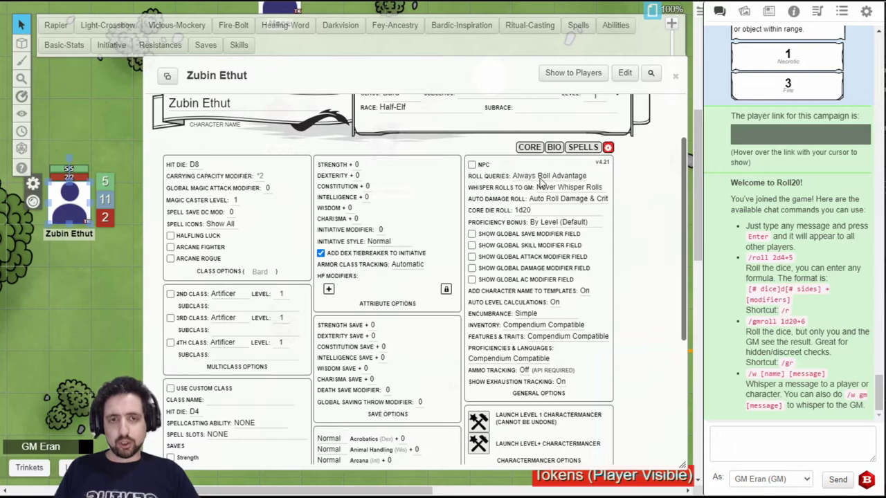
pyautogui.click(540, 178)
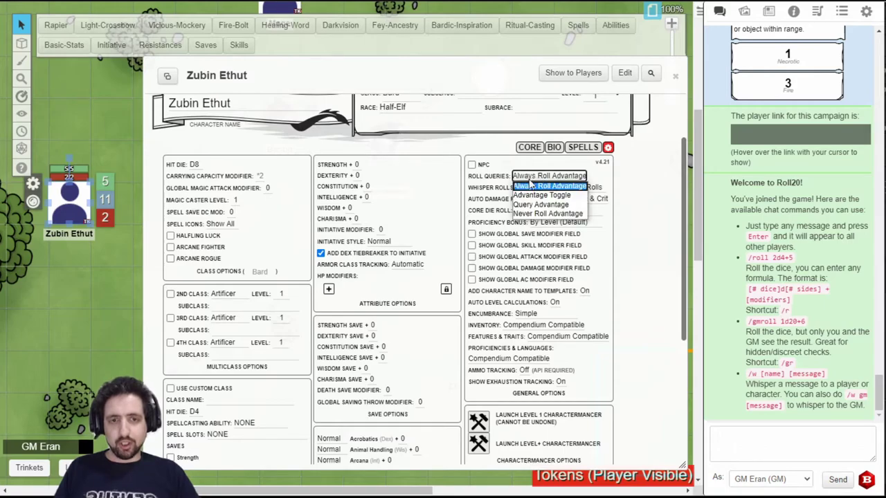
pyautogui.click(571, 198)
pyautogui.click(465, 147)
pyautogui.click(381, 148)
pyautogui.click(417, 147)
# Step: Set whispering rolls to the GM to Whisper Toggle and keep the roll visibility on Public
pyautogui.click(569, 186)
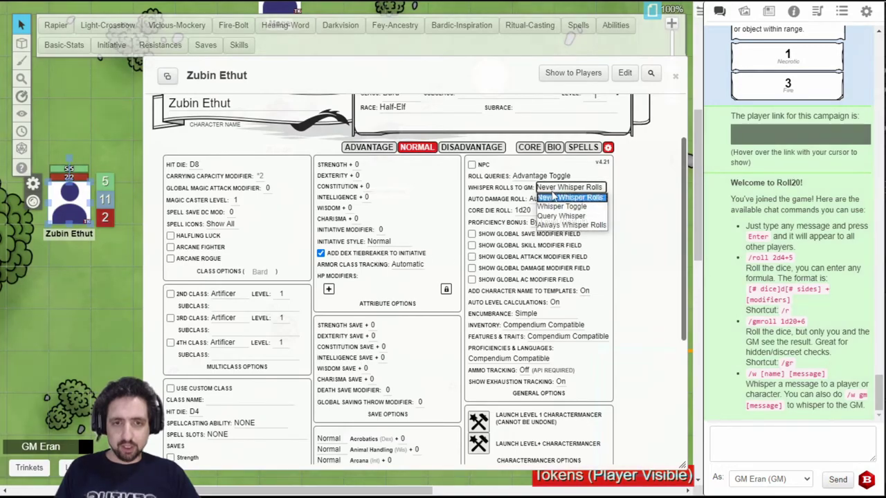
pyautogui.click(580, 207)
pyautogui.click(569, 186)
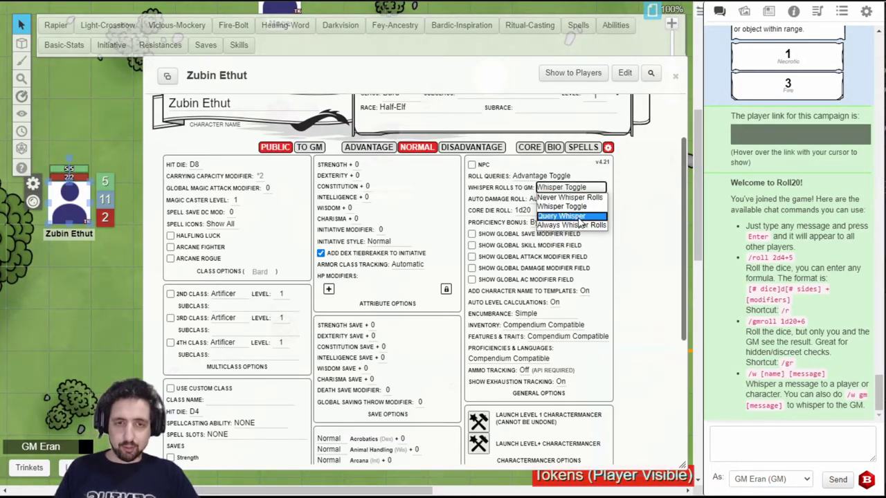
pyautogui.click(581, 206)
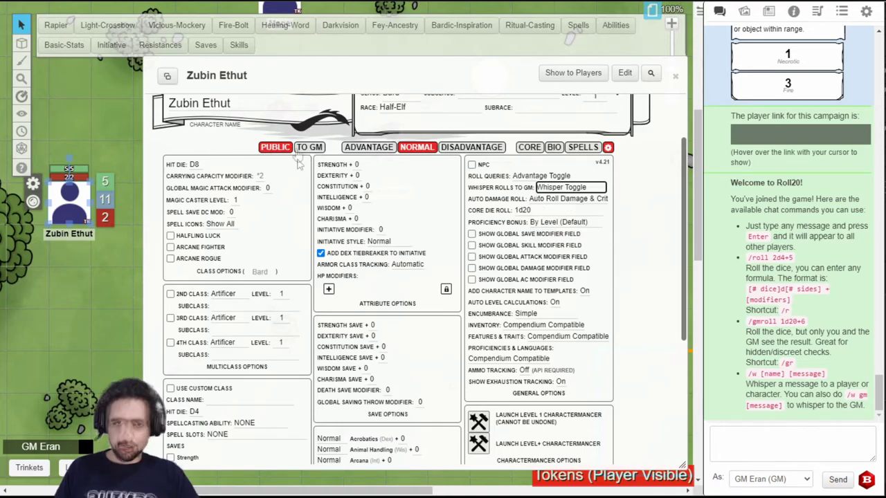
pyautogui.click(274, 147)
pyautogui.click(273, 147)
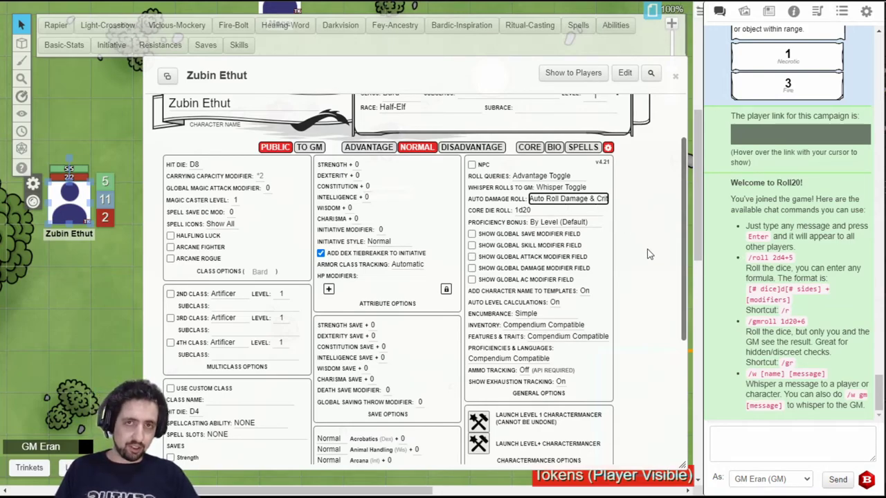
# Step: Review the Encumbrance choices and the exhaustion tracking setting, and check how exhaustion level appears on the core sheet
pyautogui.click(540, 313)
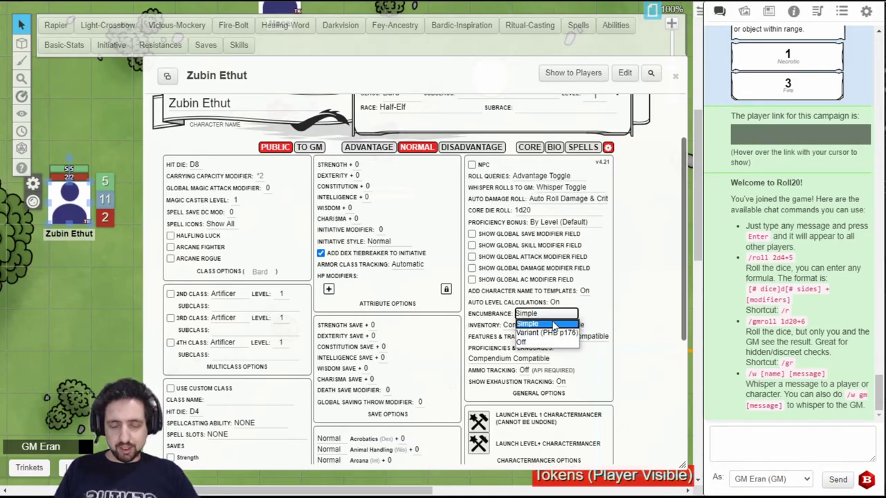
pyautogui.click(553, 315)
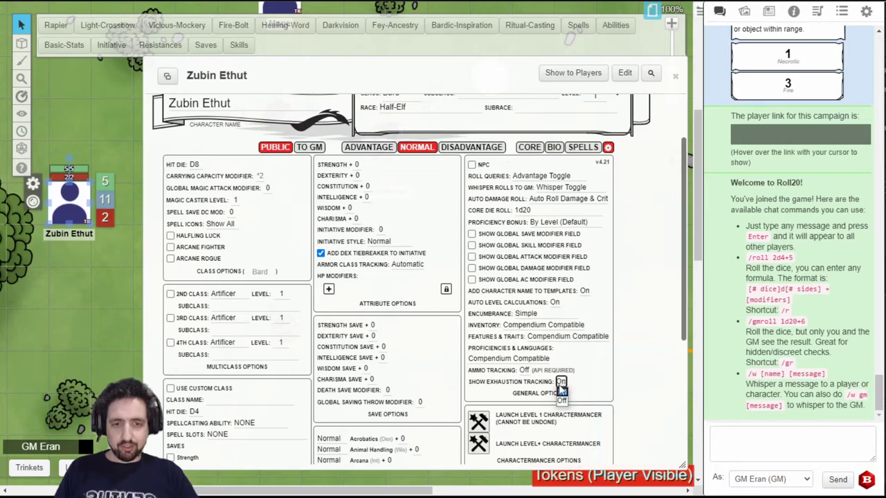
pyautogui.click(530, 147)
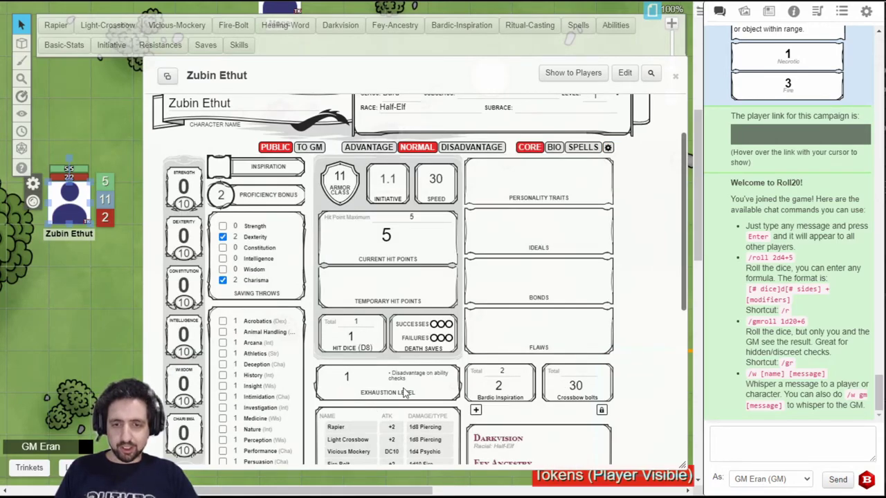
pyautogui.click(607, 147)
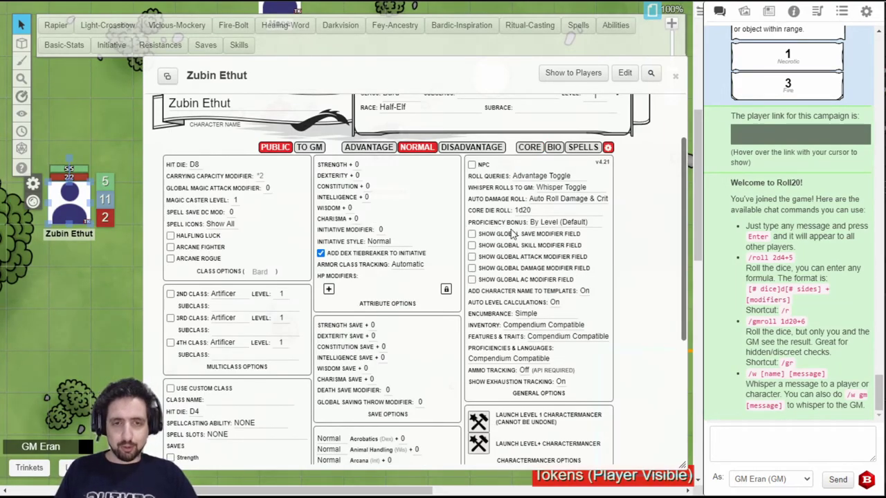
# Step: Show the global save, skill, attack, damage and AC modifier fields, and enable the 1d4 Bless save modifier on the core sheet
pyautogui.click(471, 234)
pyautogui.click(471, 245)
pyautogui.click(471, 256)
pyautogui.click(472, 268)
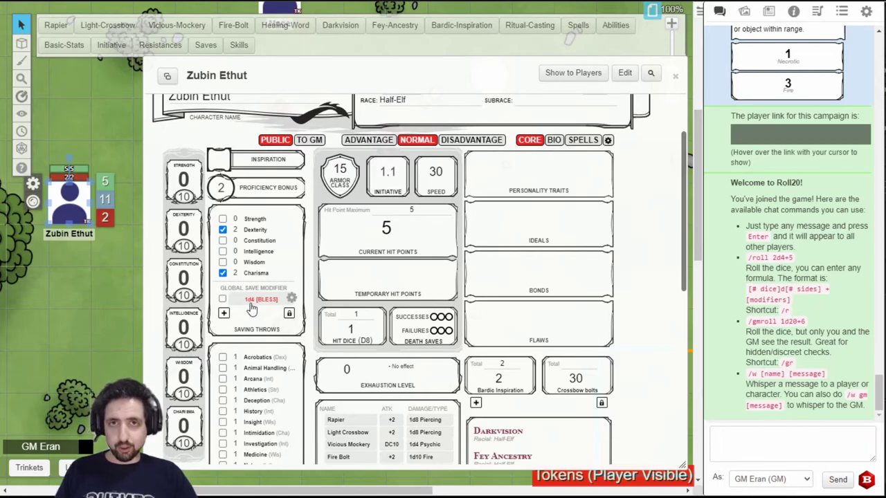
pyautogui.click(222, 299)
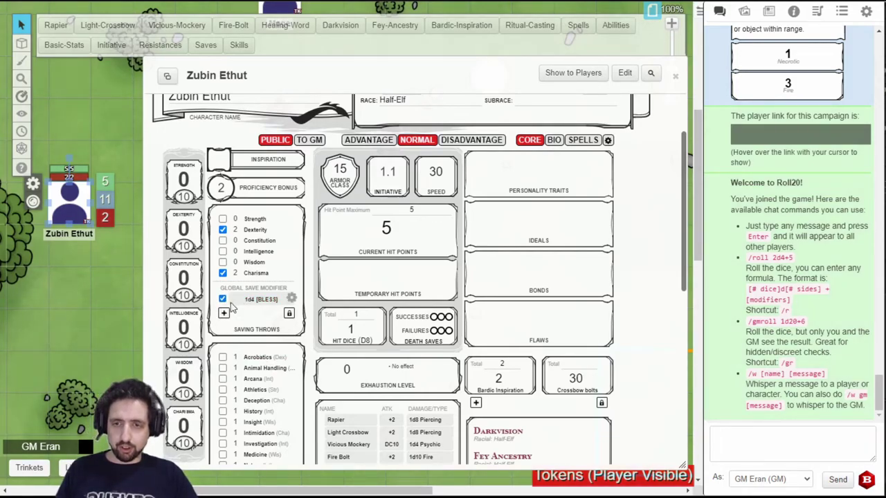
# Step: Examine the global save, skill, attack, damage and AC modifiers on the core sheet, including Guidance, Sneak Attack, Hex and Mage Armour
pyautogui.scroll(-5, 303, 331)
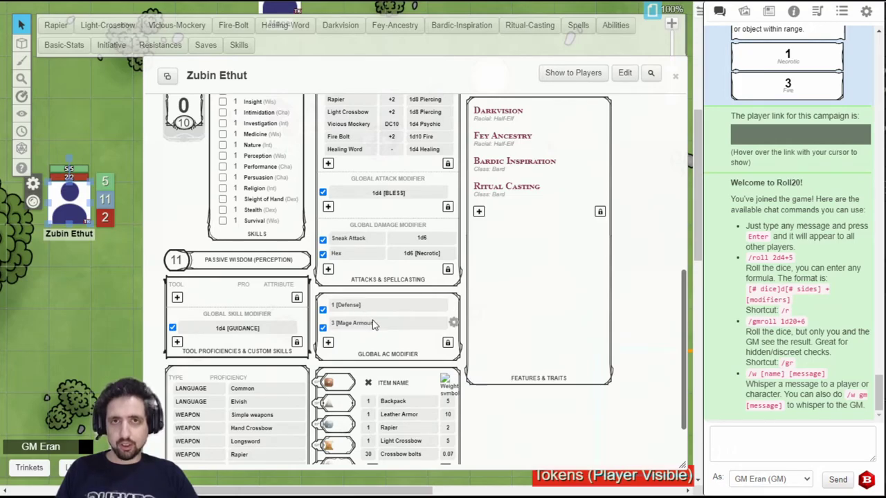
pyautogui.scroll(5, 372, 322)
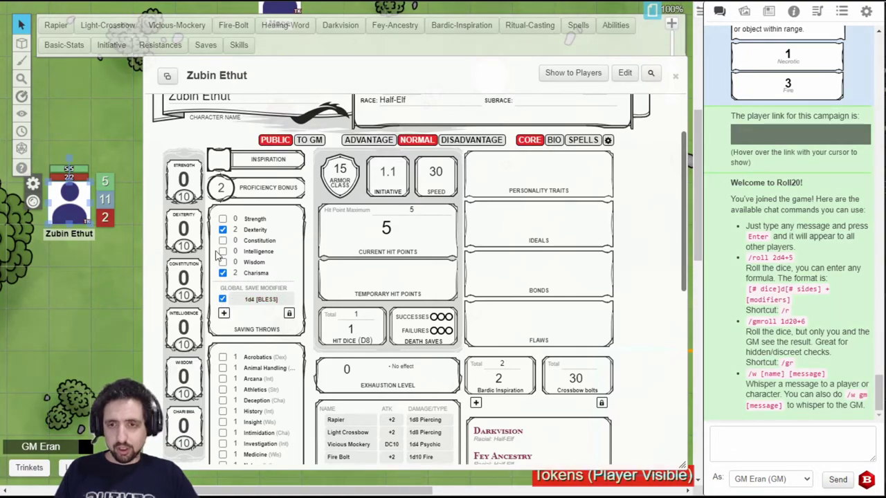
pyautogui.scroll(-5, 270, 246)
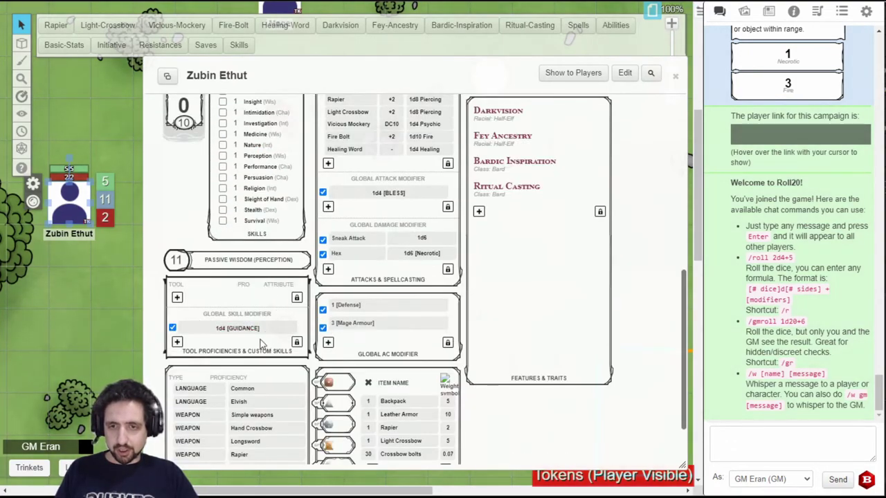
pyautogui.scroll(2, 352, 310)
pyautogui.scroll(-1, 360, 331)
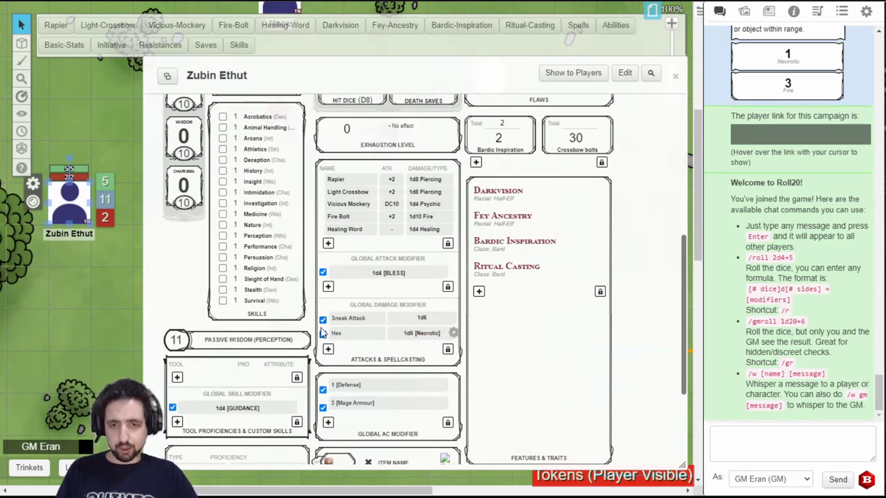
pyautogui.scroll(2, 317, 334)
pyautogui.scroll(-1, 309, 331)
pyautogui.scroll(1, 291, 292)
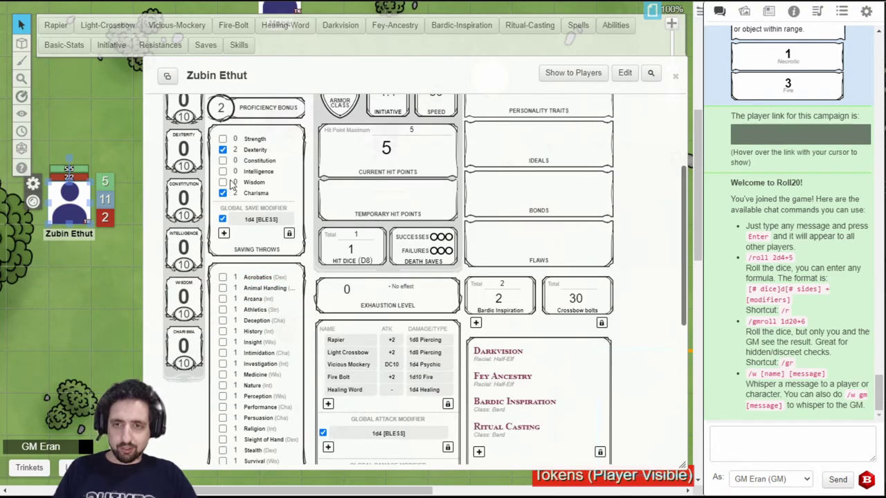
# Step: Roll a Charisma save, Rapier attacks and a Perception check with the global modifiers enabled
pyautogui.click(254, 194)
pyautogui.scroll(-2, 421, 254)
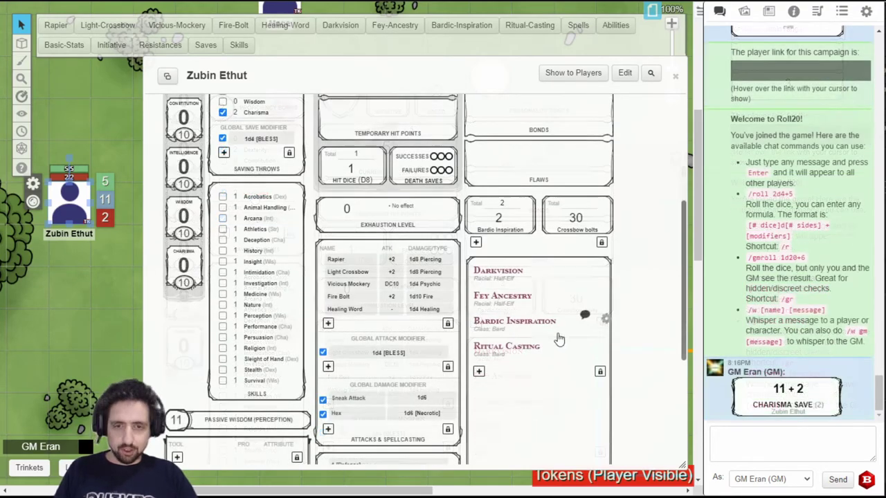
pyautogui.click(337, 181)
pyautogui.click(254, 236)
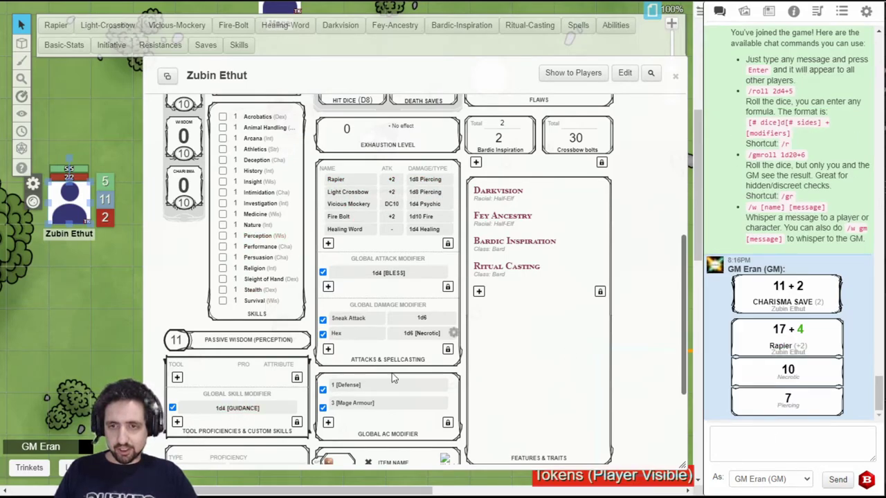
pyautogui.click(338, 180)
pyautogui.scroll(5, 312, 122)
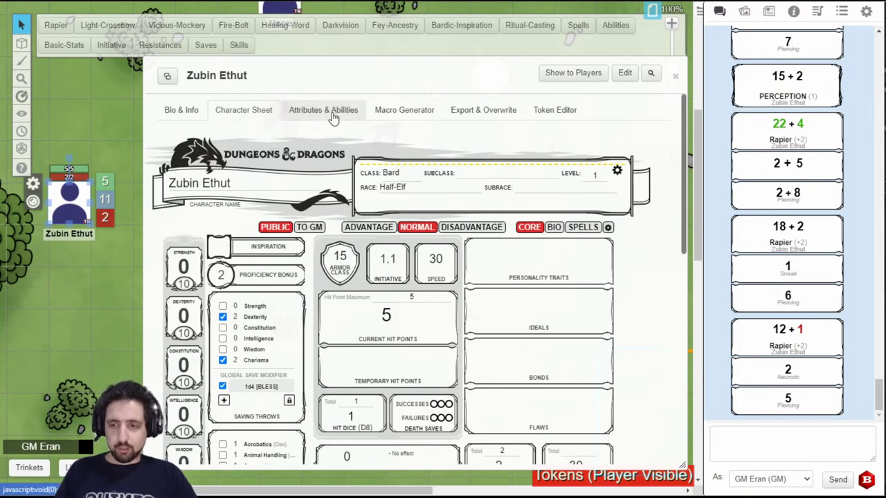
# Step: Add a blank ability to the character by hand, open its empty macro for editing, and delete the ability
pyautogui.click(332, 118)
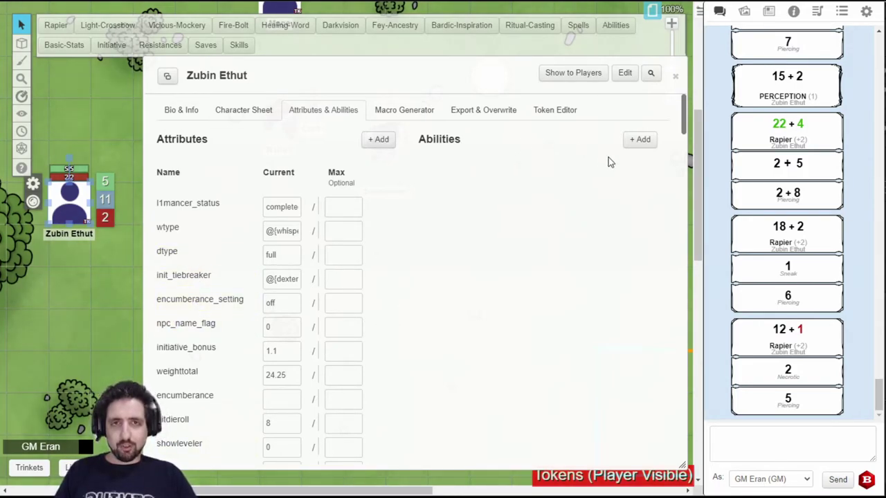
pyautogui.click(637, 142)
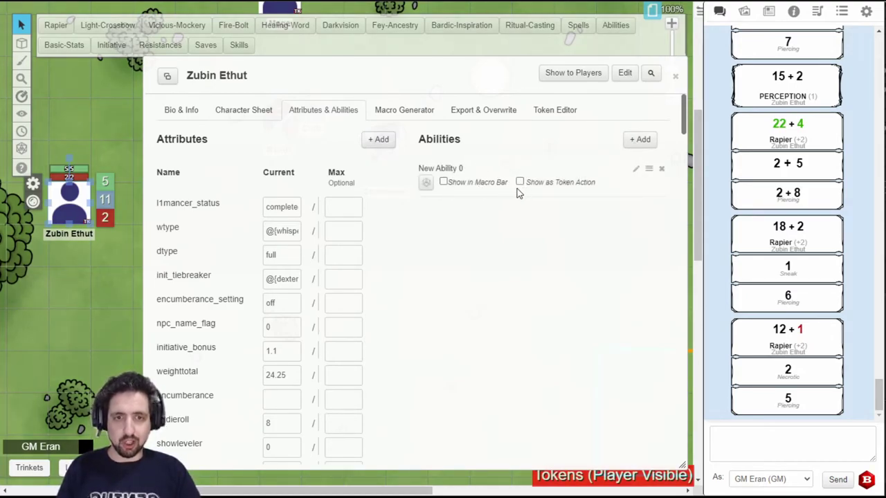
pyautogui.click(445, 190)
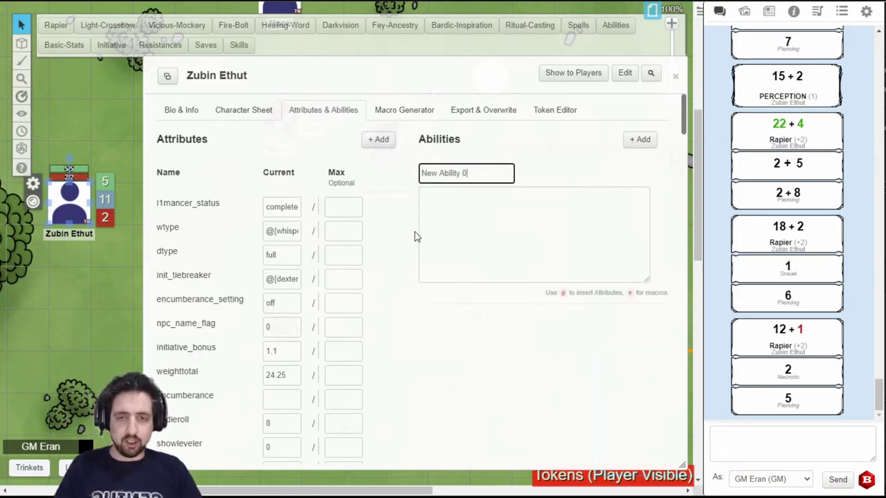
pyautogui.click(494, 242)
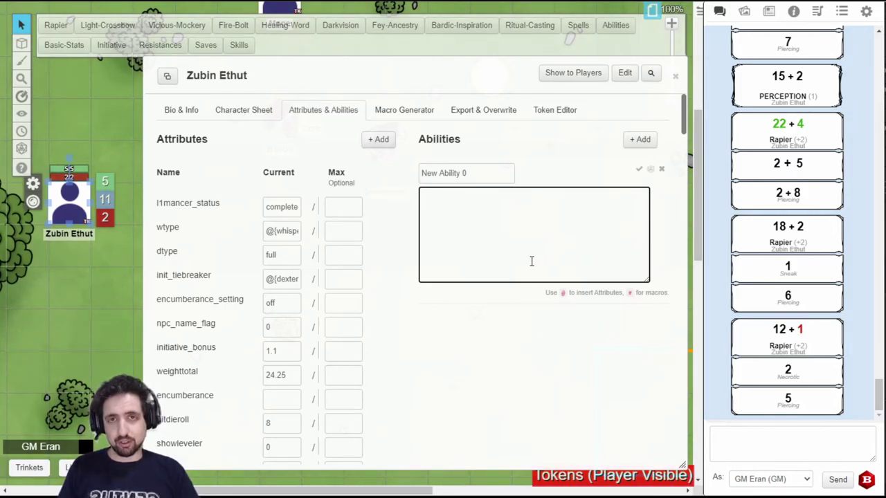
pyautogui.click(651, 169)
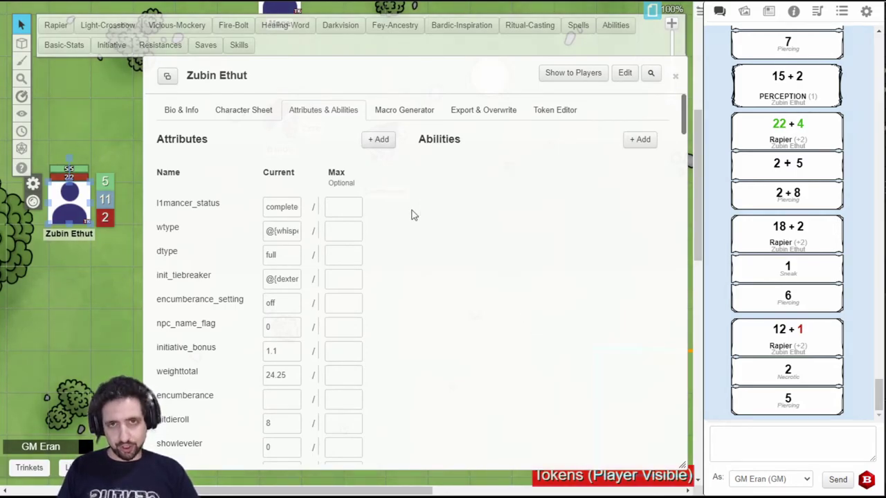
# Step: Start the macro generator for the D&D 5e OGL by Roll20 sheet and exclude all spellbook categories, from Cantrips to Level 9
pyautogui.click(385, 118)
pyautogui.click(410, 155)
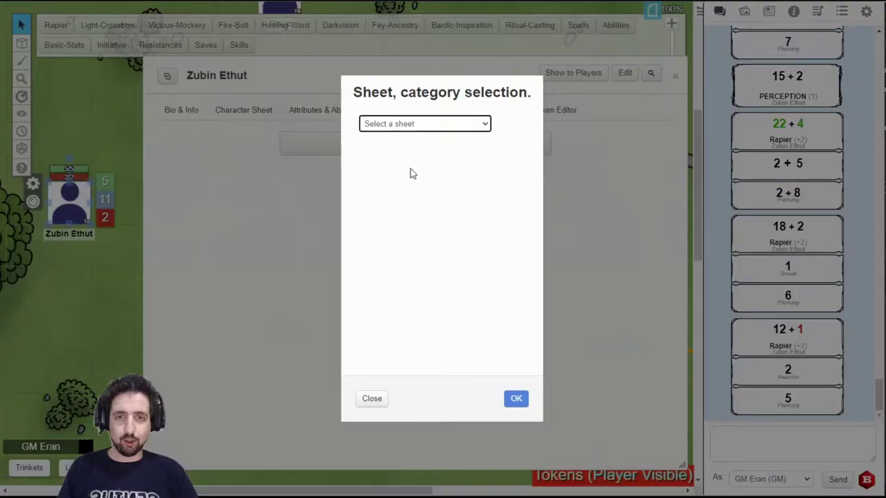
pyautogui.click(406, 123)
pyautogui.click(406, 146)
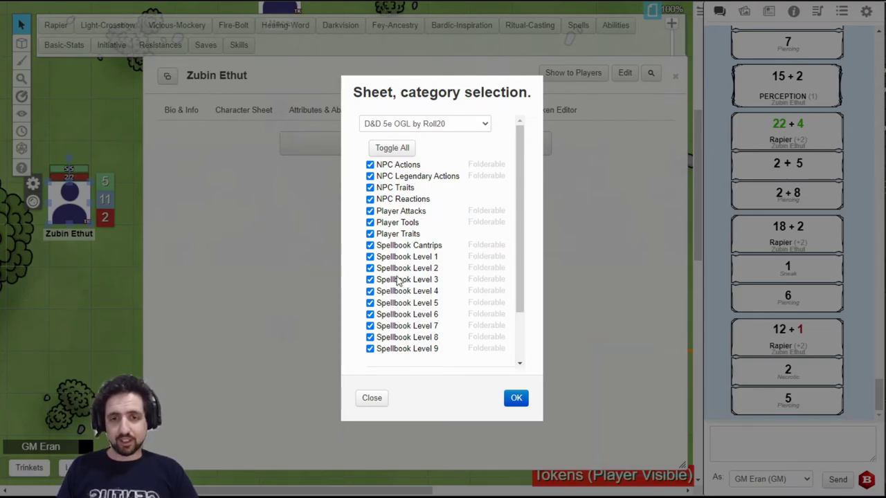
pyautogui.scroll(-1, 455, 259)
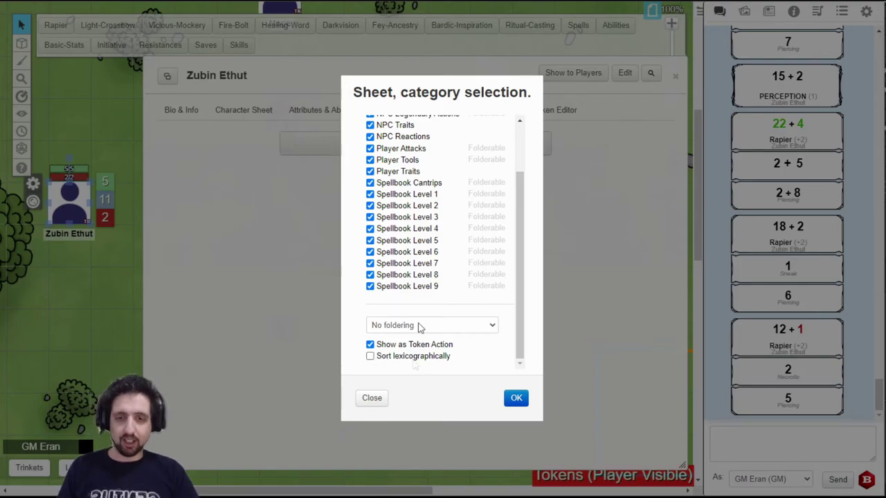
pyautogui.scroll(2, 418, 328)
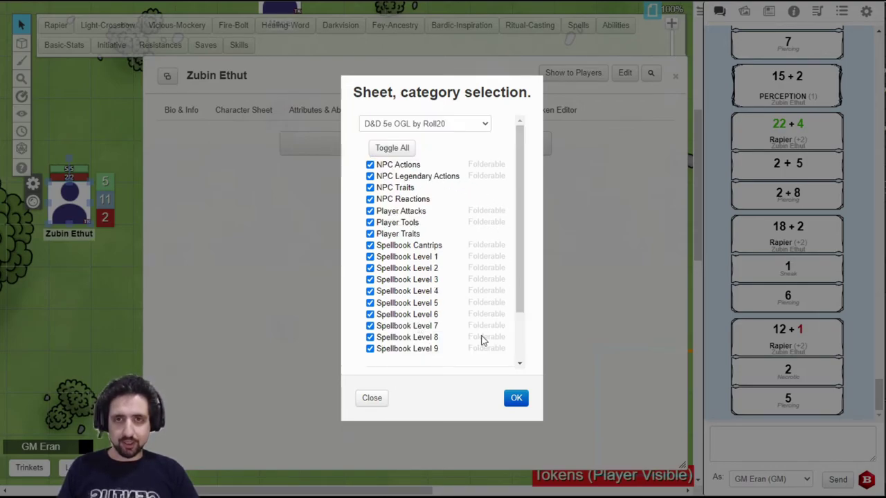
pyautogui.click(414, 349)
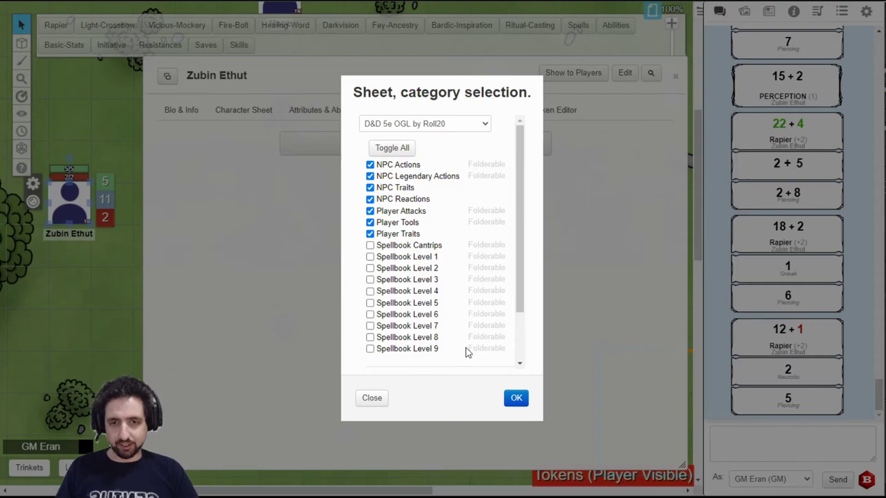
# Step: Generate the listed attack and trait macros as token actions with no foldering
pyautogui.scroll(-2, 466, 352)
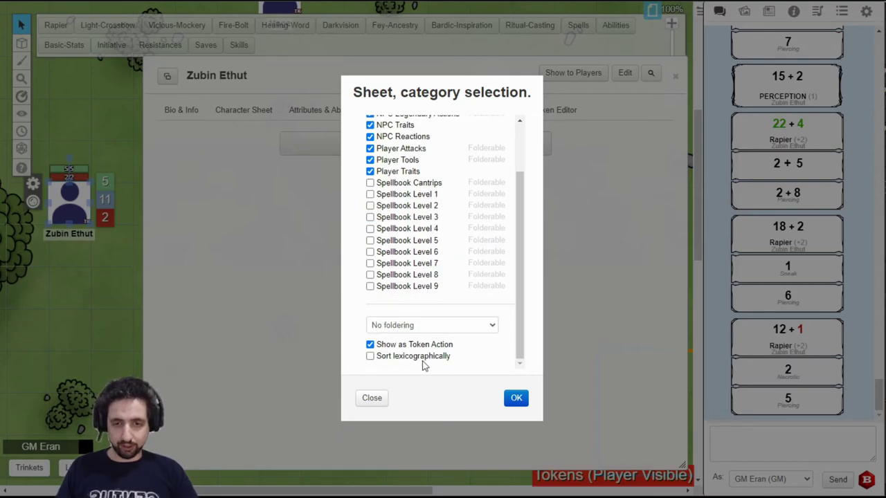
pyautogui.click(517, 398)
pyautogui.scroll(-2, 277, 198)
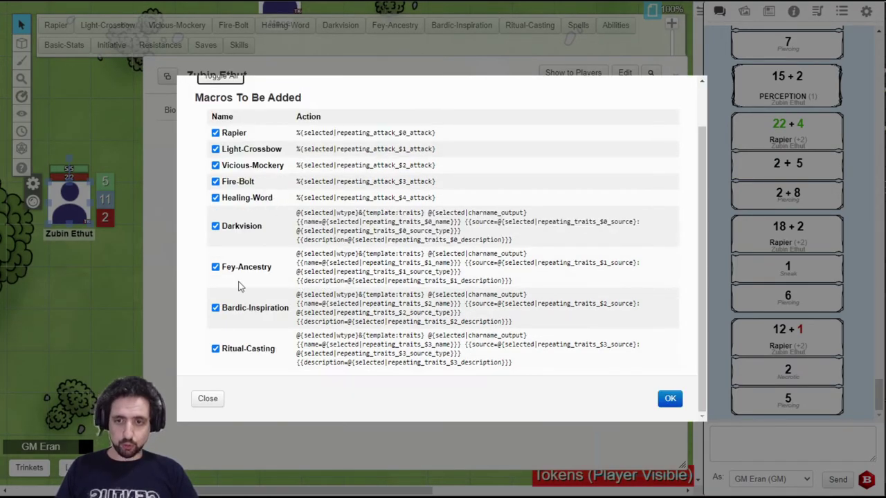
pyautogui.click(669, 399)
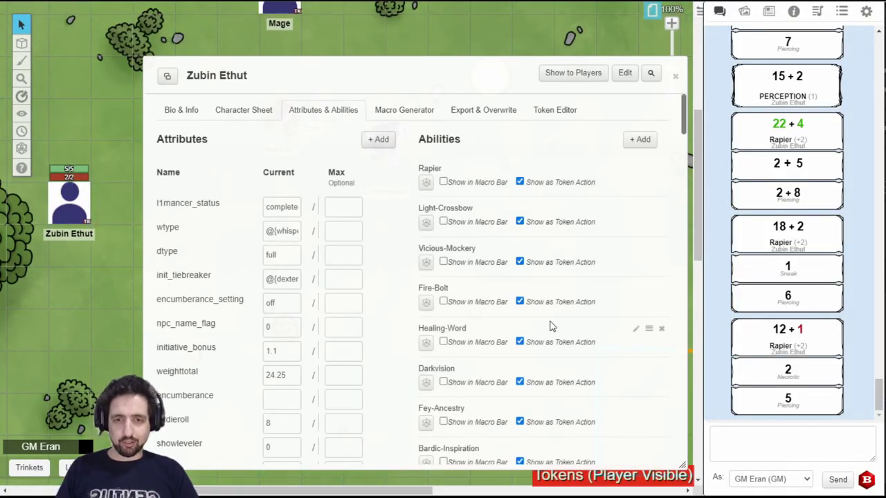
# Step: Move the Fey-Ancestry, Darkvision, Bardic-Inspiration and Ritual-Casting abilities above Rapier, and delete Vicious-Mockery, Fire-Bolt and Healing-Word
pyautogui.scroll(-1, 529, 342)
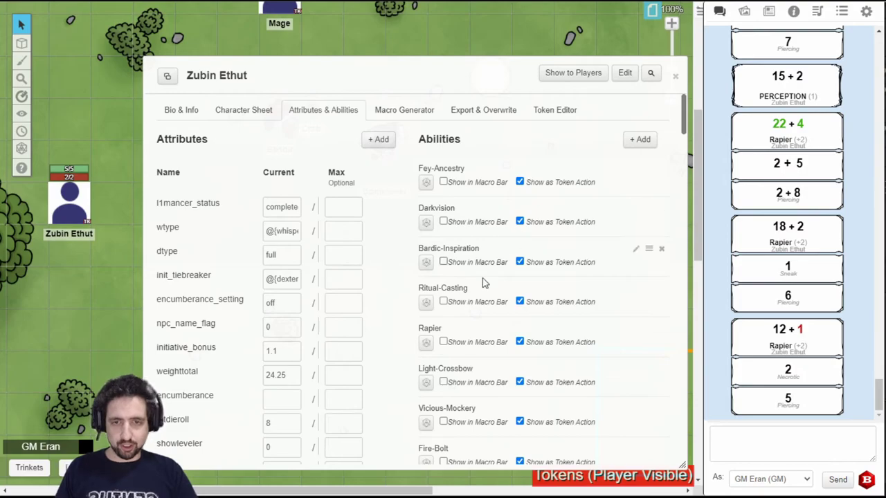
pyautogui.scroll(-1, 504, 309)
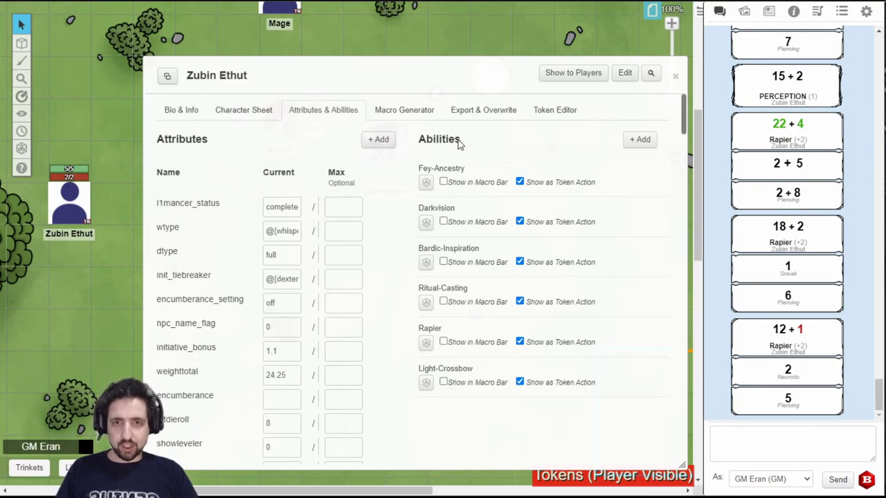
# Step: Start the macro generator again for D&D 5e OGL by Roll20 and exclude every NPC and player category, leaving only the spellbook ones
pyautogui.click(404, 109)
pyautogui.click(481, 142)
pyautogui.click(419, 124)
pyautogui.click(417, 146)
pyautogui.click(370, 165)
pyautogui.click(370, 177)
pyautogui.click(370, 188)
pyautogui.click(370, 199)
pyautogui.click(370, 211)
pyautogui.click(370, 222)
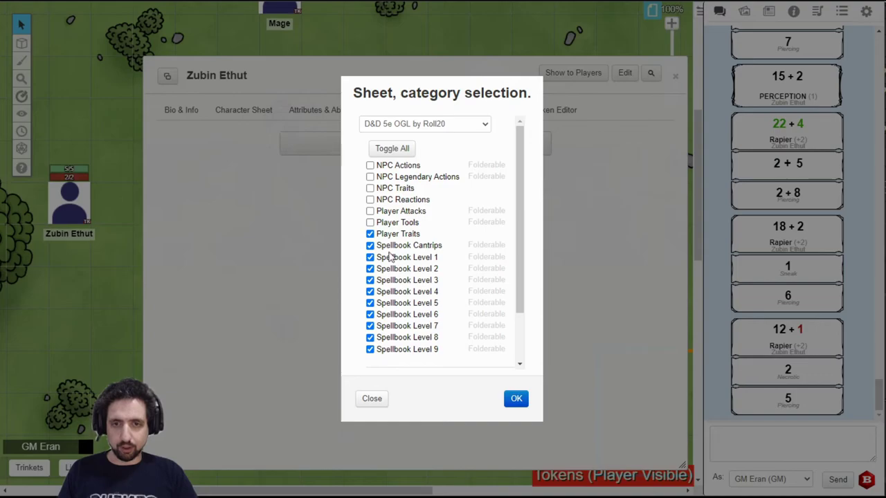
pyautogui.click(370, 234)
# Step: Compare the Small folders option, set the foldering to Uber folder, and generate the spellbook macro as a token action
pyautogui.scroll(-2, 474, 303)
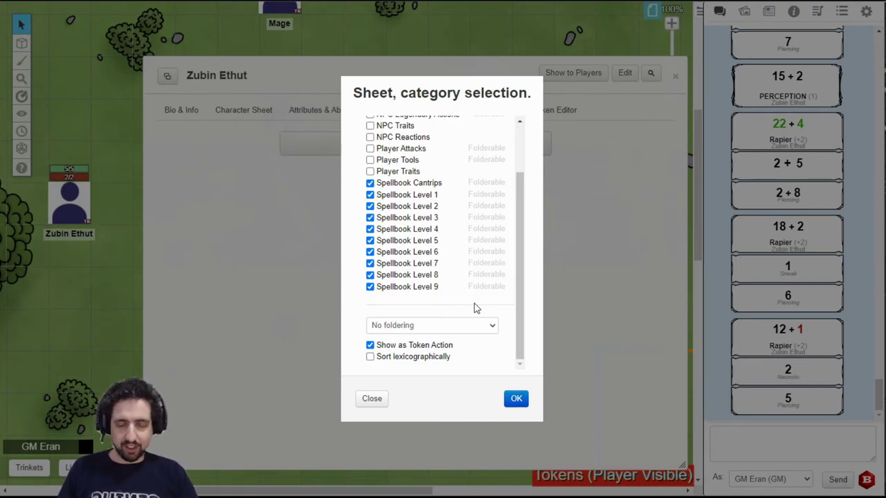
pyautogui.click(429, 325)
pyautogui.click(408, 348)
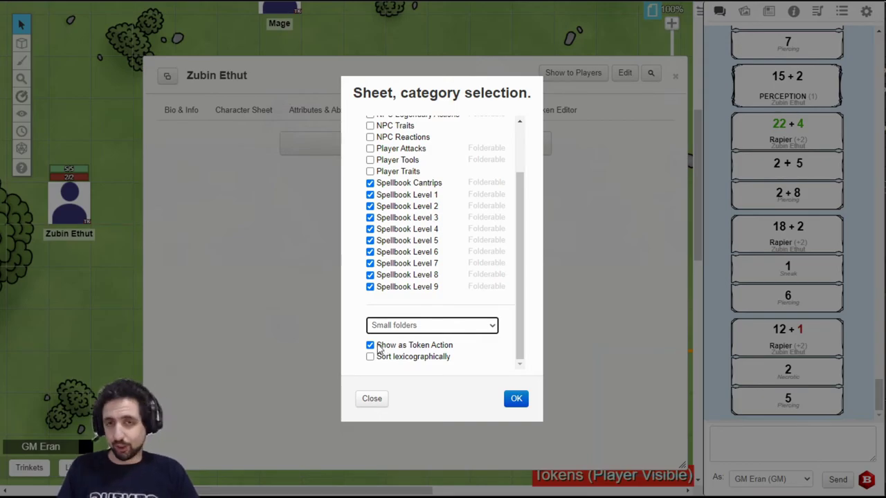
pyautogui.click(418, 325)
pyautogui.click(419, 358)
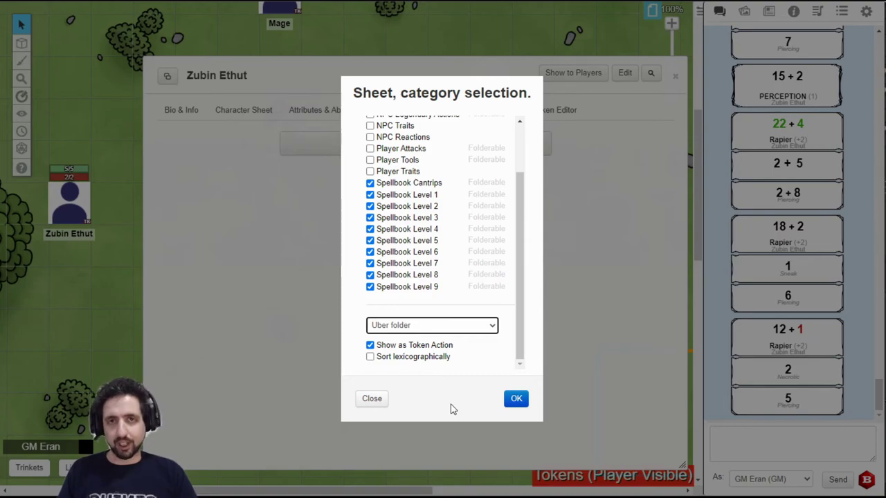
pyautogui.click(516, 399)
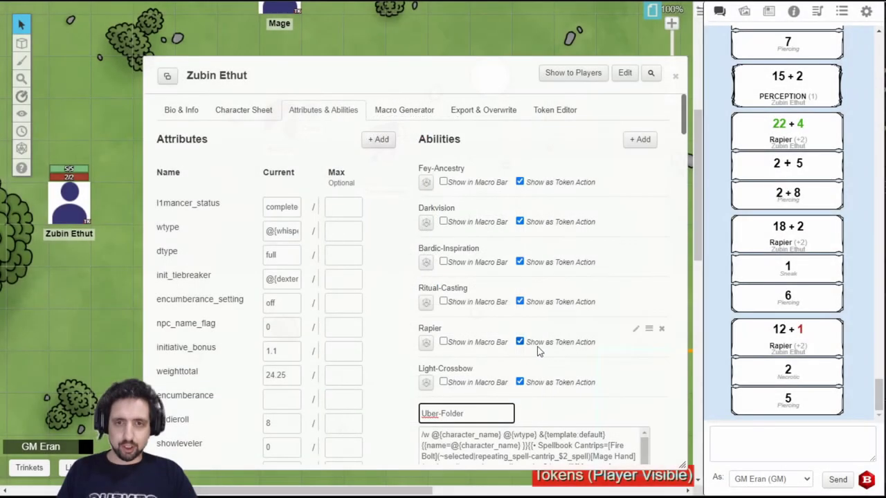
# Step: Rename the Uber-Folder ability as Spells, save it, close the character sheet and select the character's token to show its actions
pyautogui.hotkey('ctrl', 'a')
pyautogui.write('Spells')
pyautogui.click(638, 409)
pyautogui.press('Escape')
pyautogui.click(59, 198)
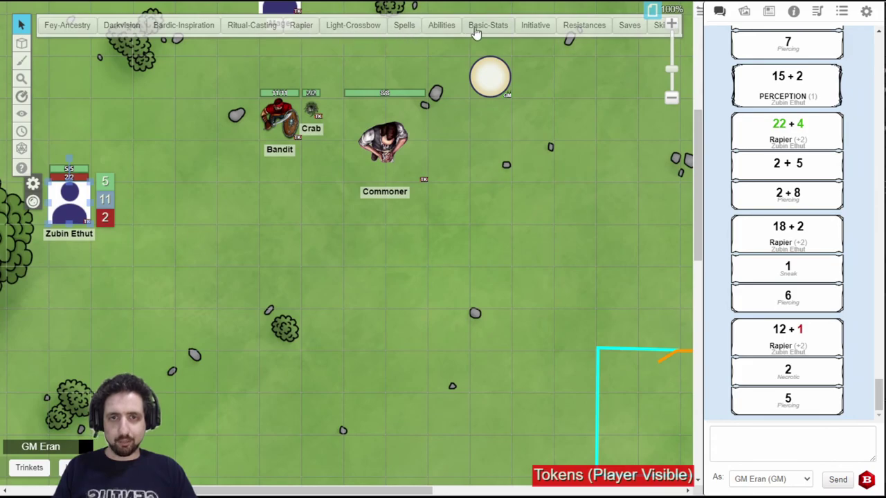
# Step: List the character's spells with the Spells token action, and cast Fire Bolt and Message from the list
pyautogui.click(406, 26)
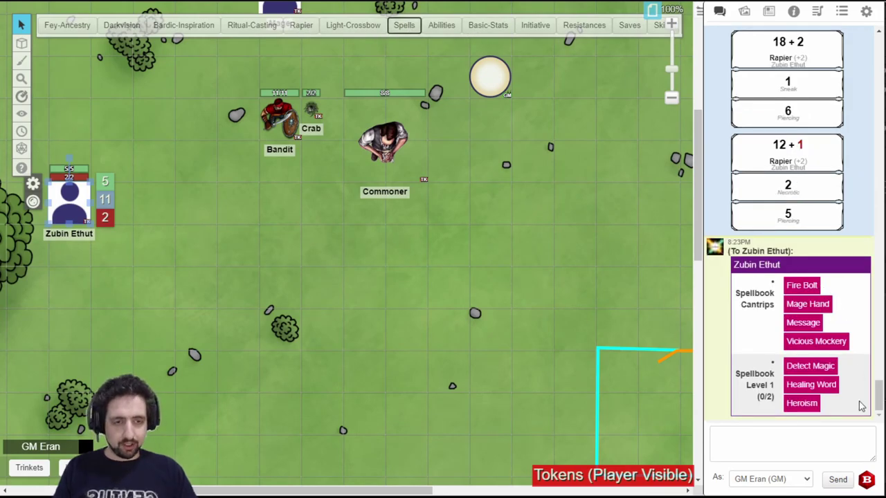
pyautogui.click(801, 287)
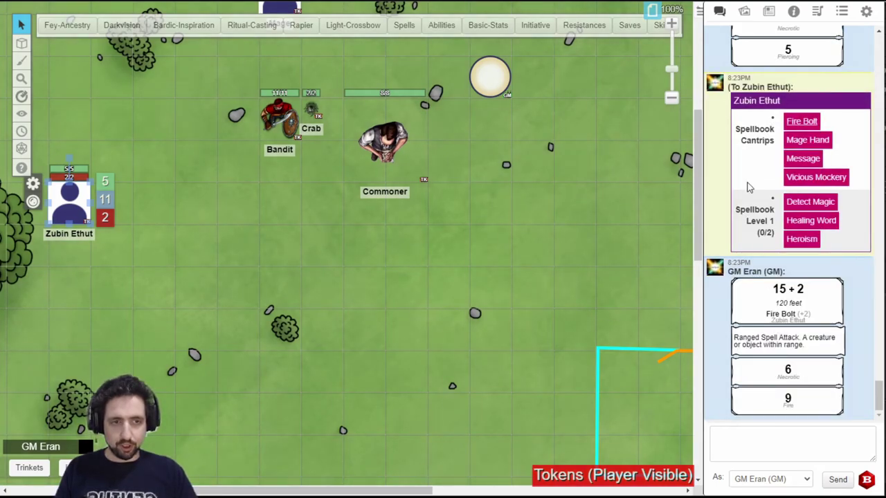
pyautogui.click(803, 158)
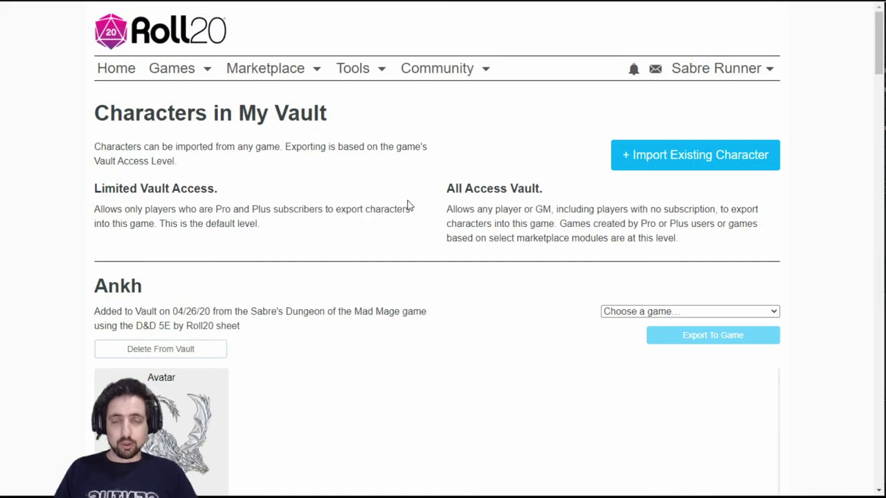
# Step: Look through the Characters in My Vault page, including its import option and the stored characters
pyautogui.moveTo(380, 78)
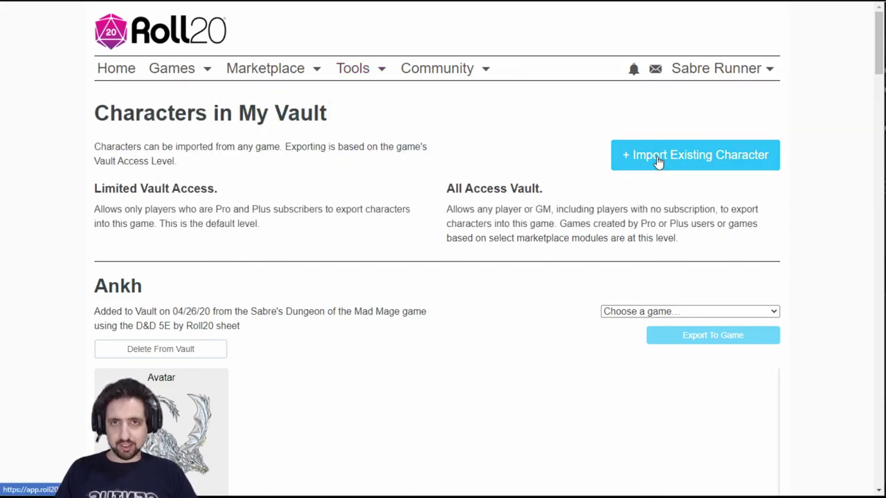
pyautogui.scroll(-10, 551, 140)
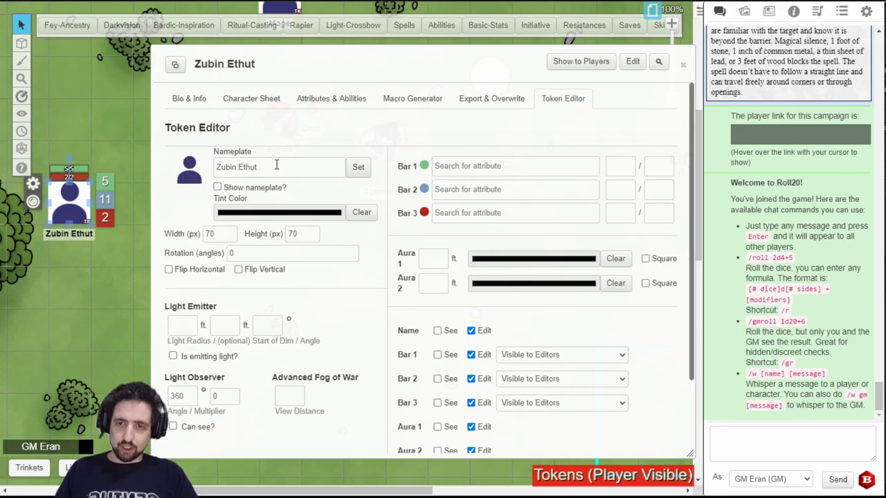
# Step: Link Bar 1 to the hp attribute in the character's Token Editor and try to update all its tokens
pyautogui.scroll(-2, 415, 325)
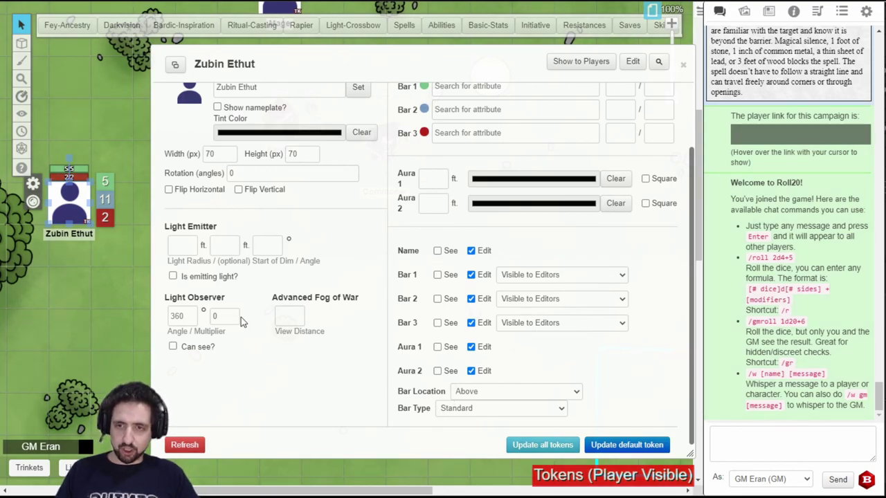
pyautogui.scroll(2, 415, 277)
pyautogui.click(512, 166)
pyautogui.write('hp')
pyautogui.click(471, 182)
pyautogui.click(505, 148)
pyautogui.scroll(-3, 391, 280)
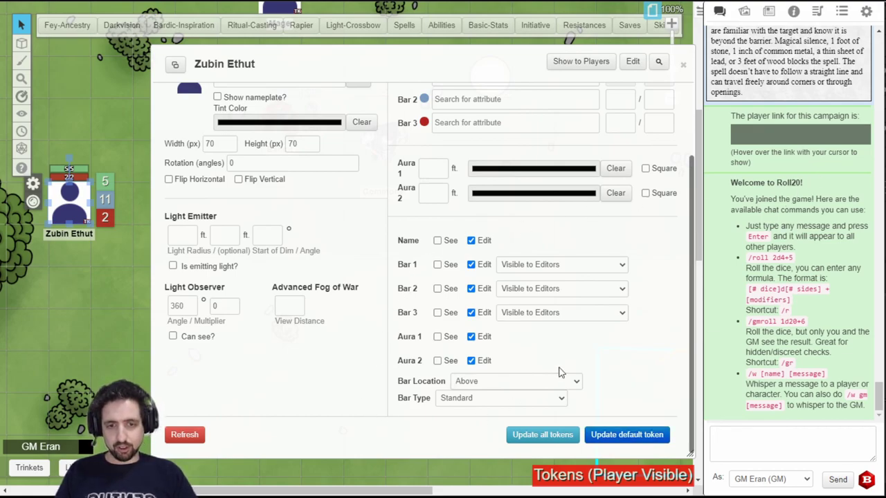
pyautogui.click(524, 436)
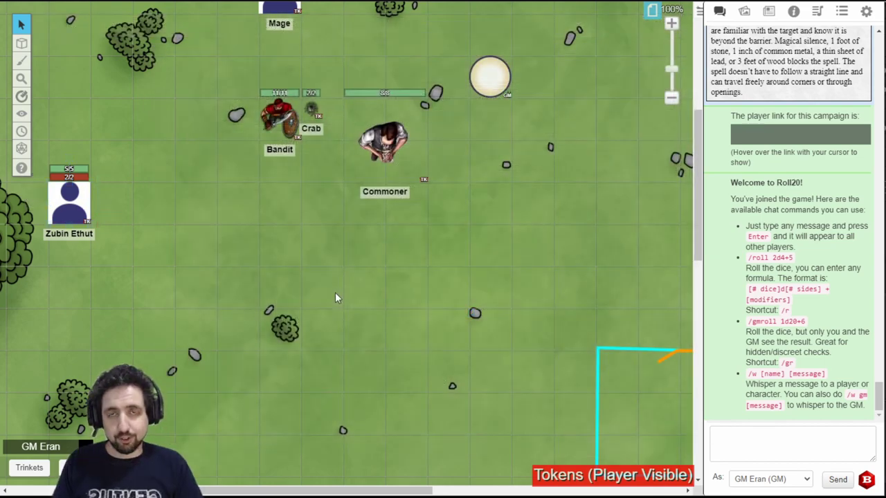